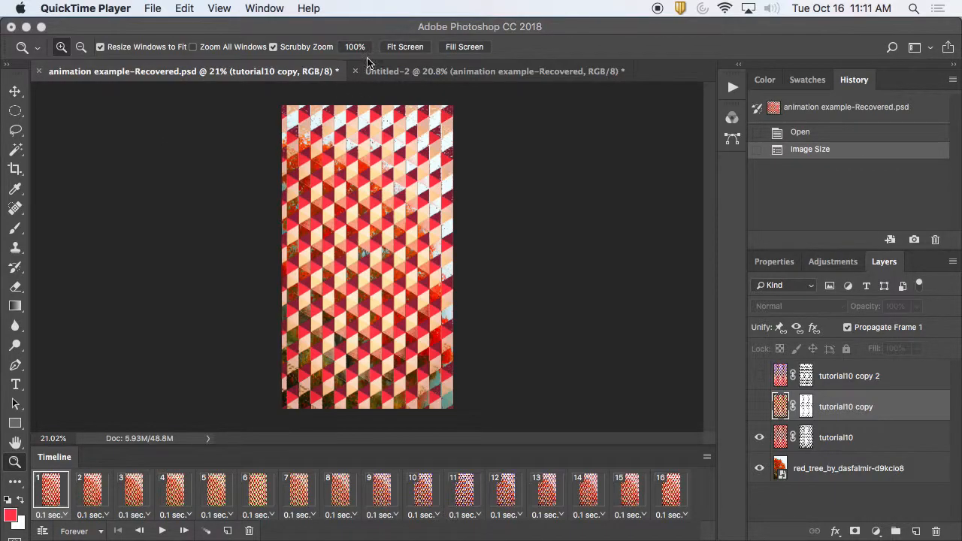
Switch to Photoshop and open the image size settings for the animation example-Recovered.psd document.
click(186, 8)
click(161, 148)
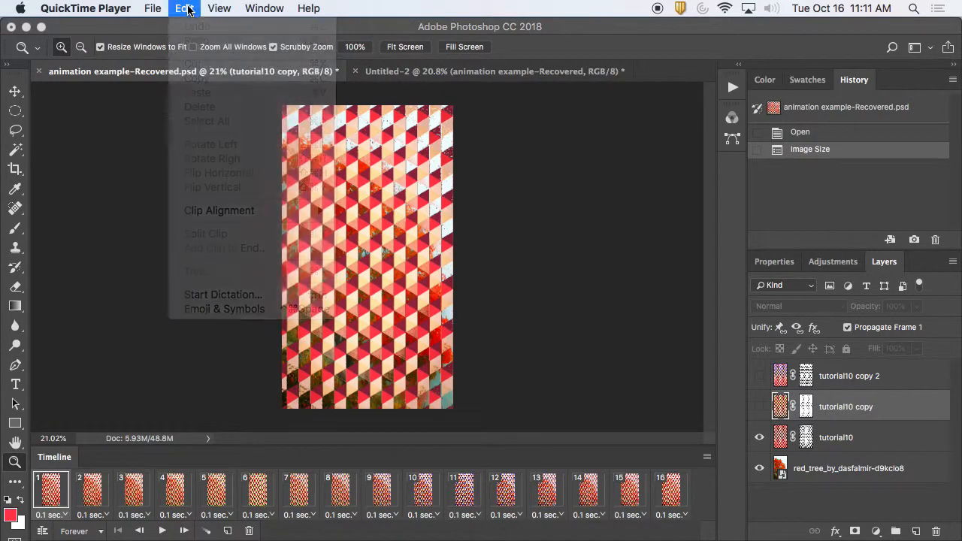
click(206, 8)
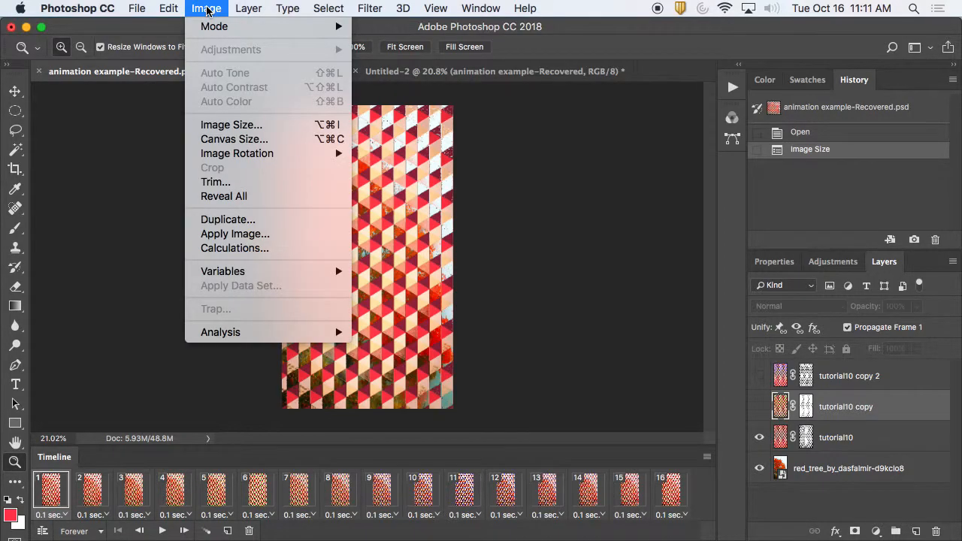
click(251, 125)
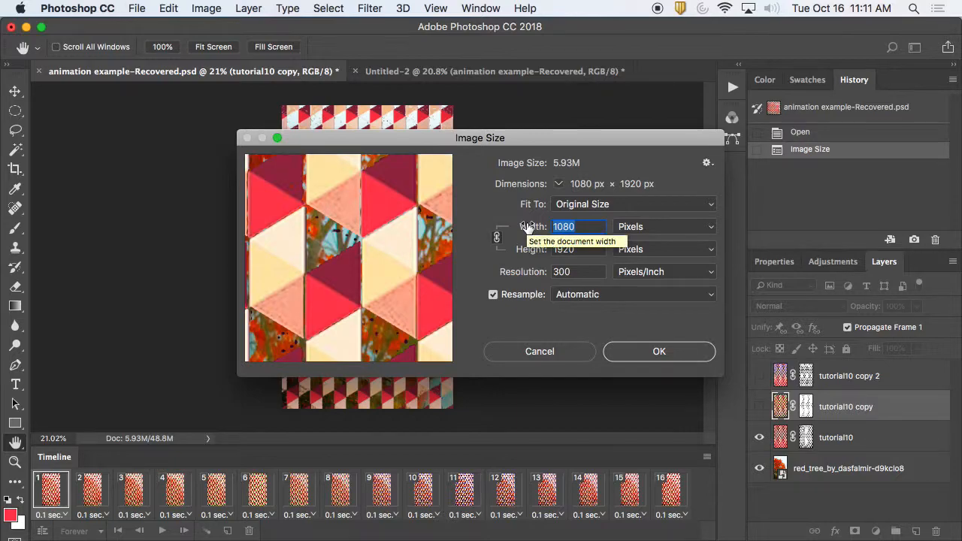
Try setting the image resolution to 72 pixels/inch with resampling enabled.
click(590, 249)
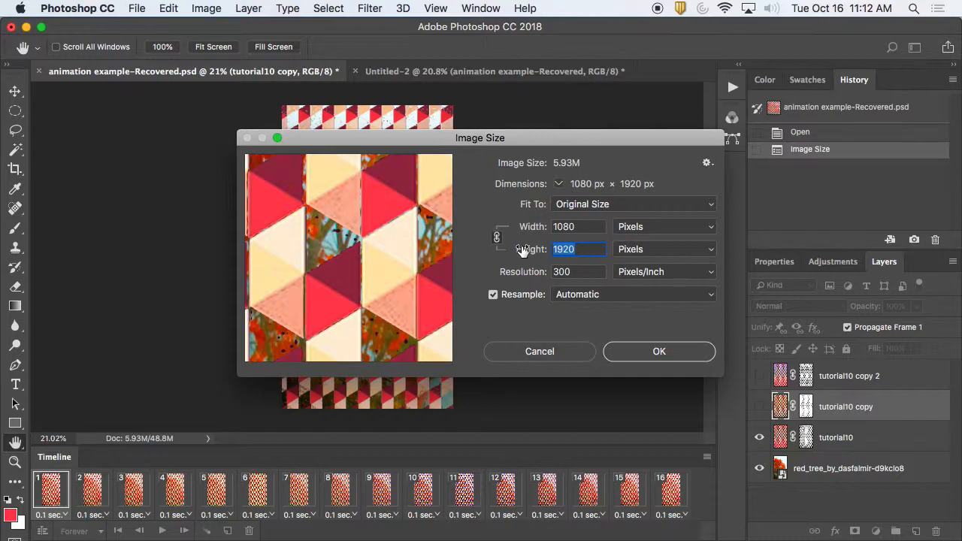
key(Tab)
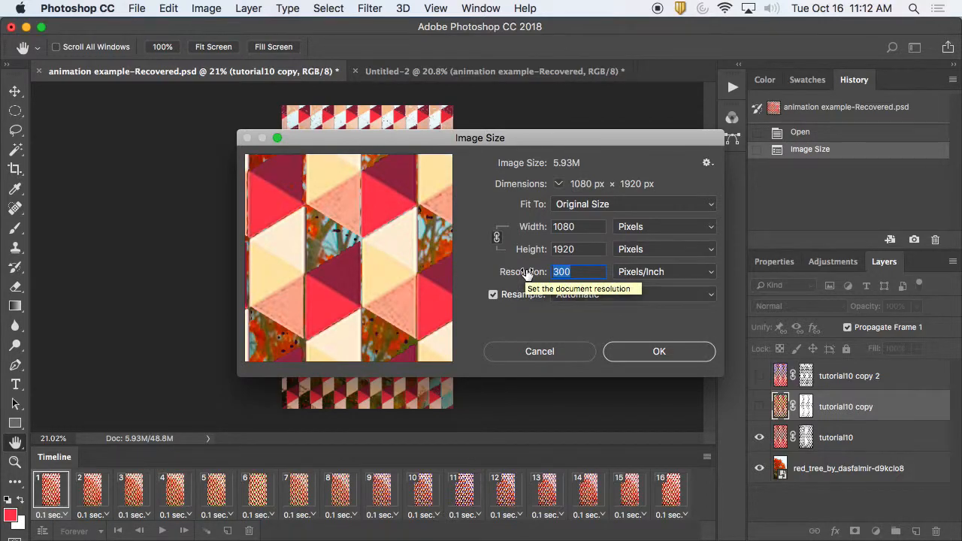
text(72)
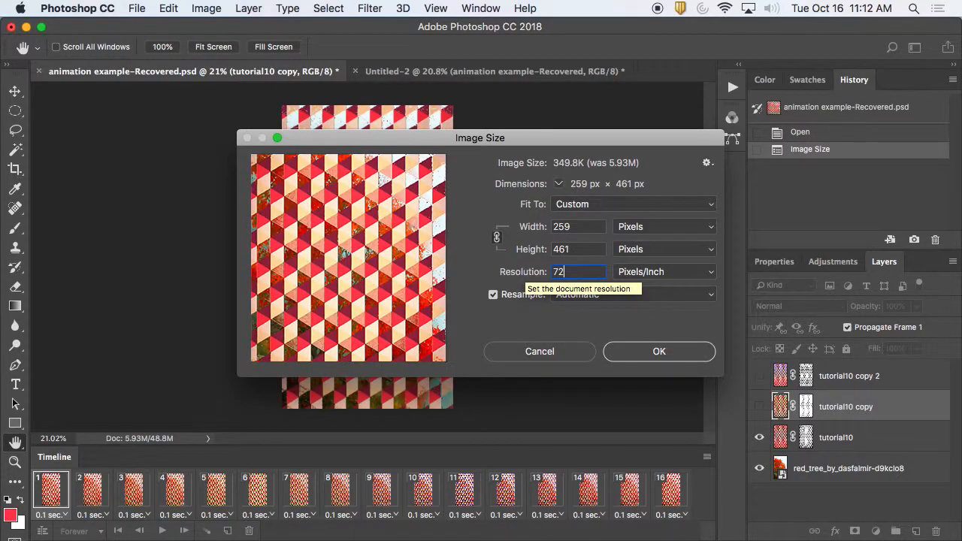
Disable resampling, switch the width and height units to percent, and apply a resolution of 72 pixels/inch.
click(496, 238)
click(493, 294)
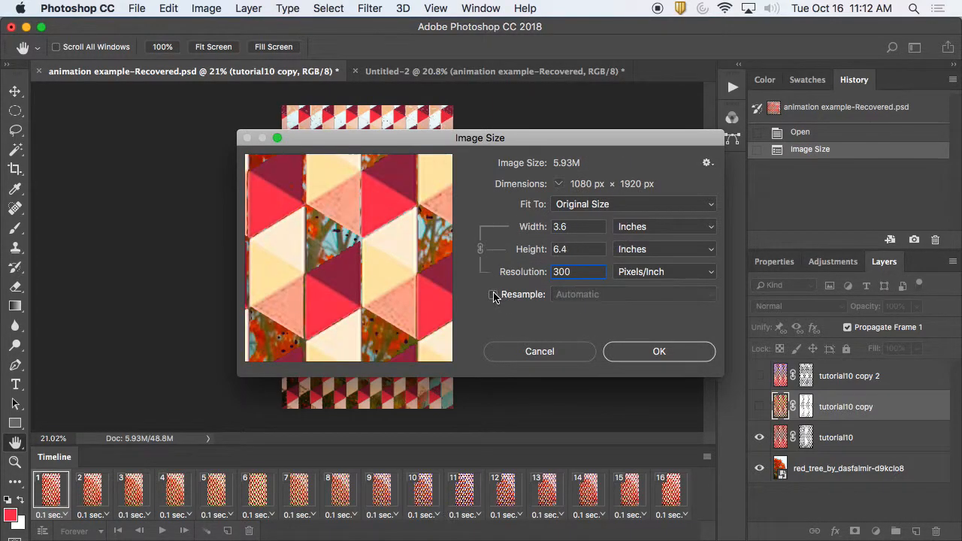
click(646, 227)
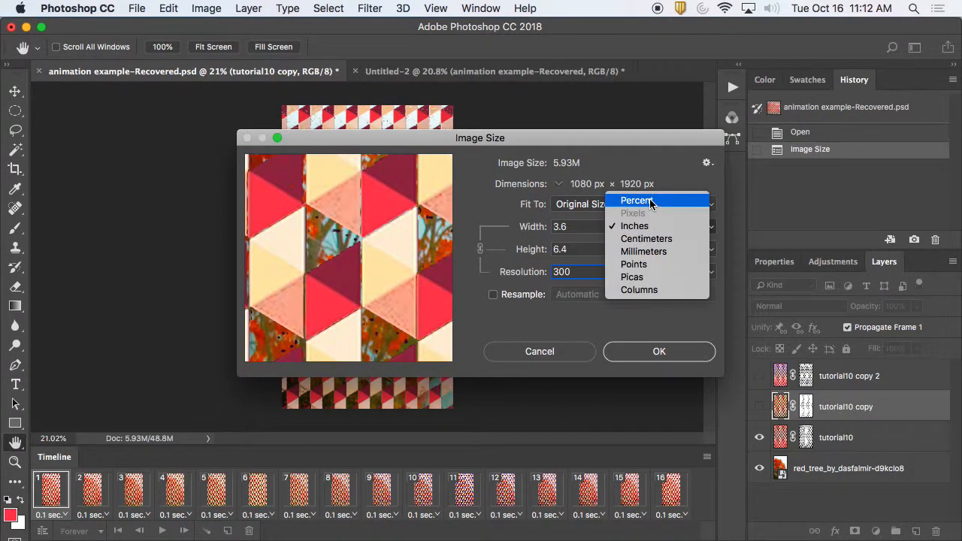
click(650, 199)
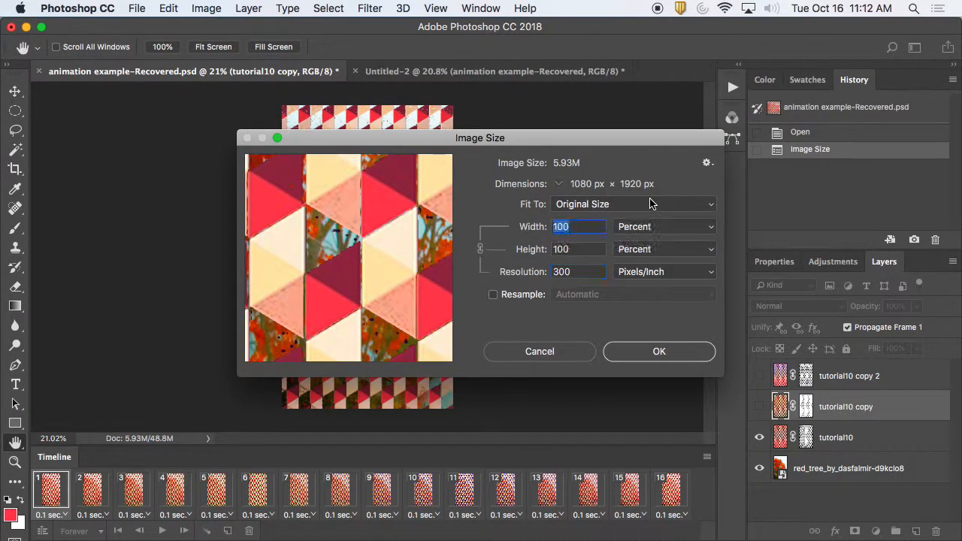
double_click(586, 275)
text(72)
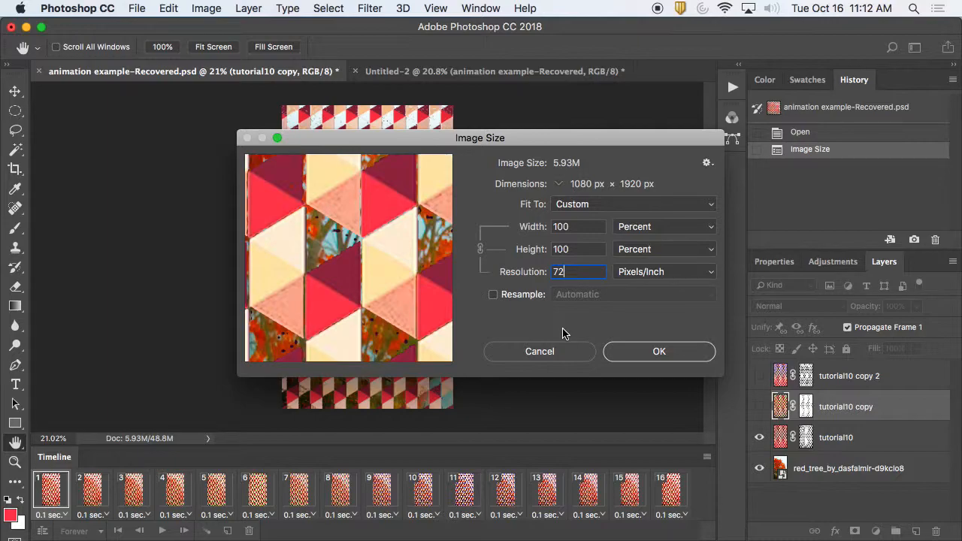
click(659, 351)
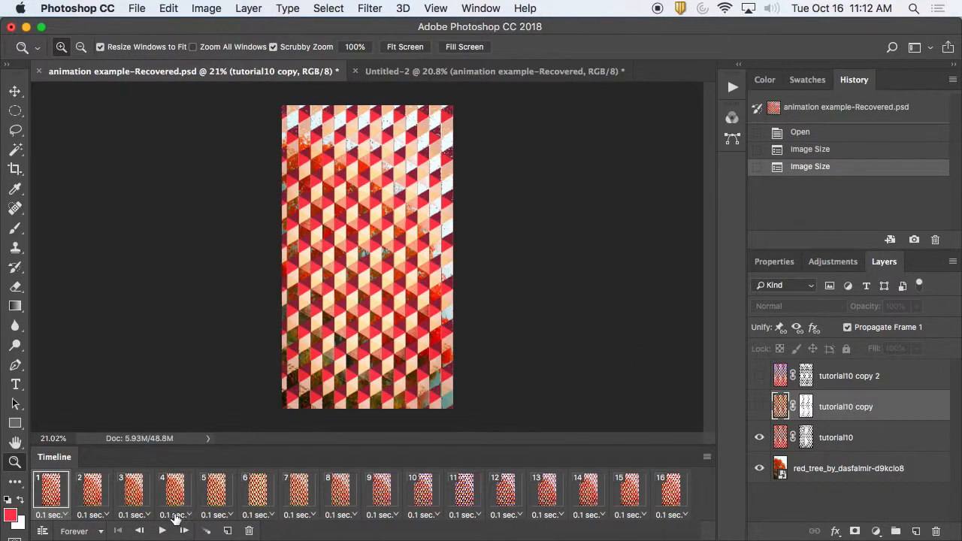
Check the document's pixel dimensions and resolution in the image size settings.
click(205, 9)
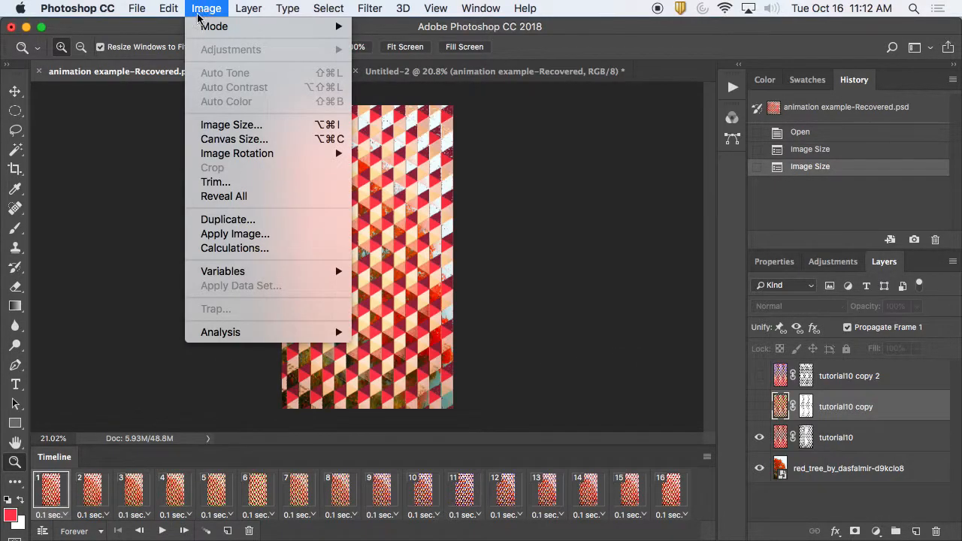
click(214, 123)
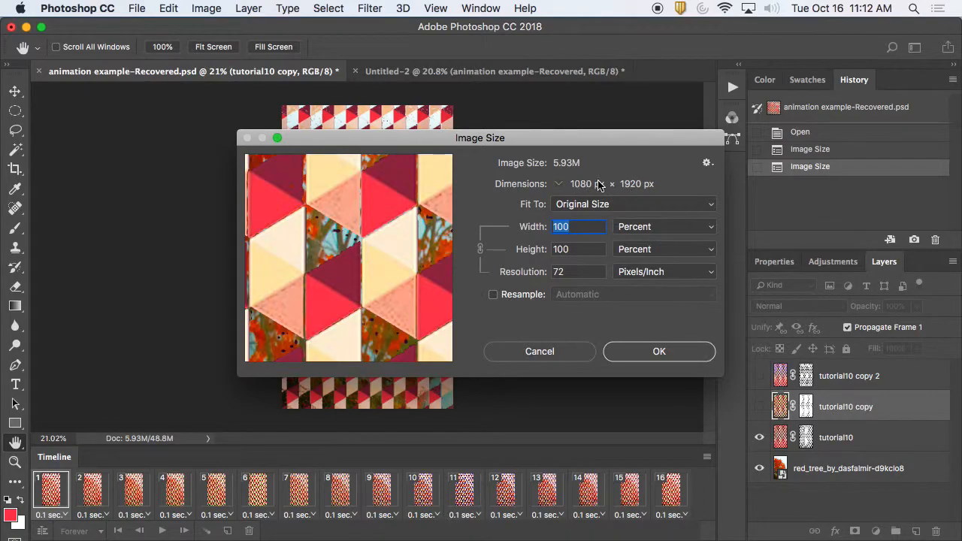
click(692, 355)
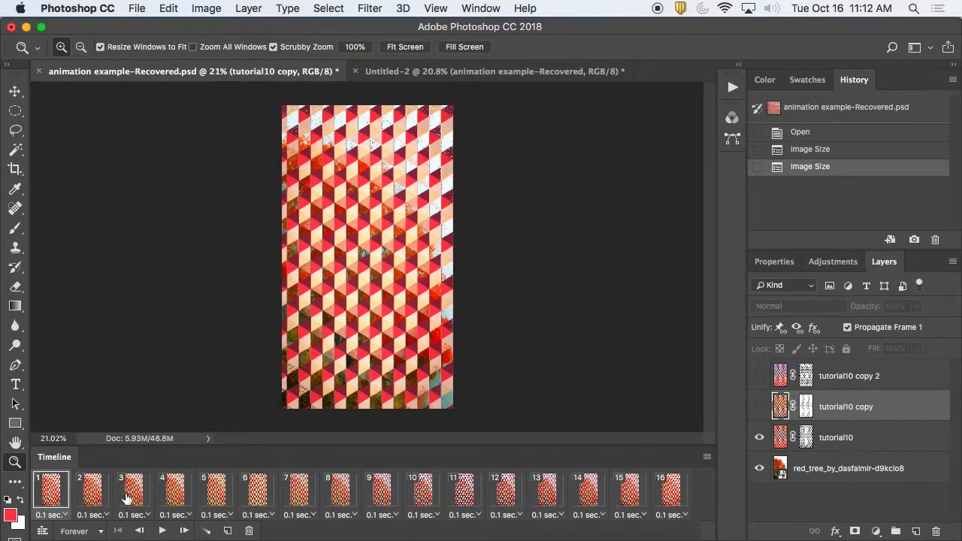
Preview the frame animation in the timeline and stop the playback.
click(162, 530)
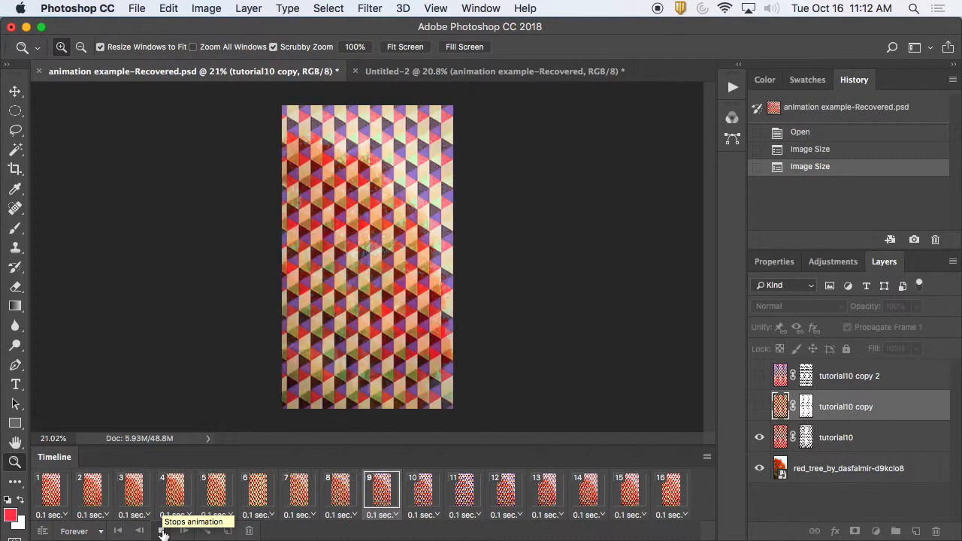
click(162, 531)
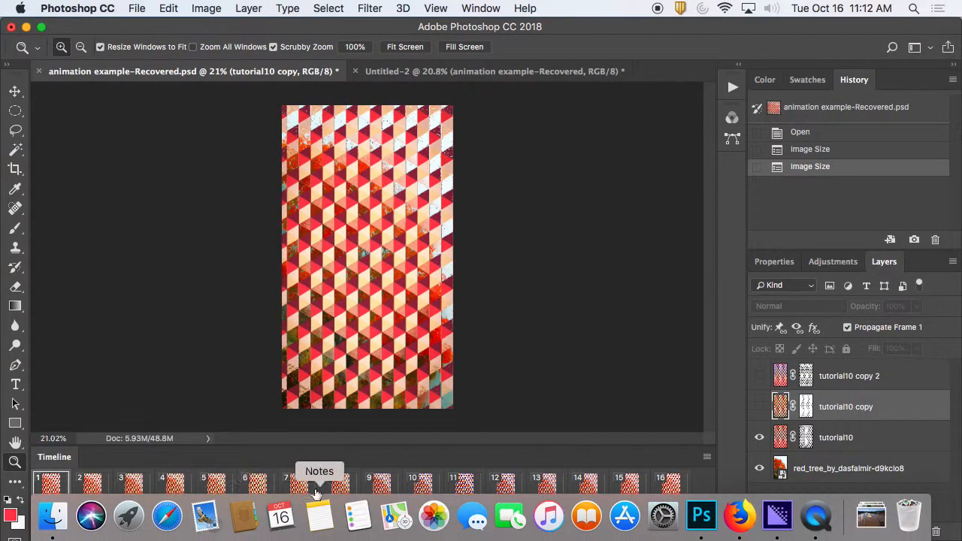
Open the Render Video export settings for the animation.
click(139, 6)
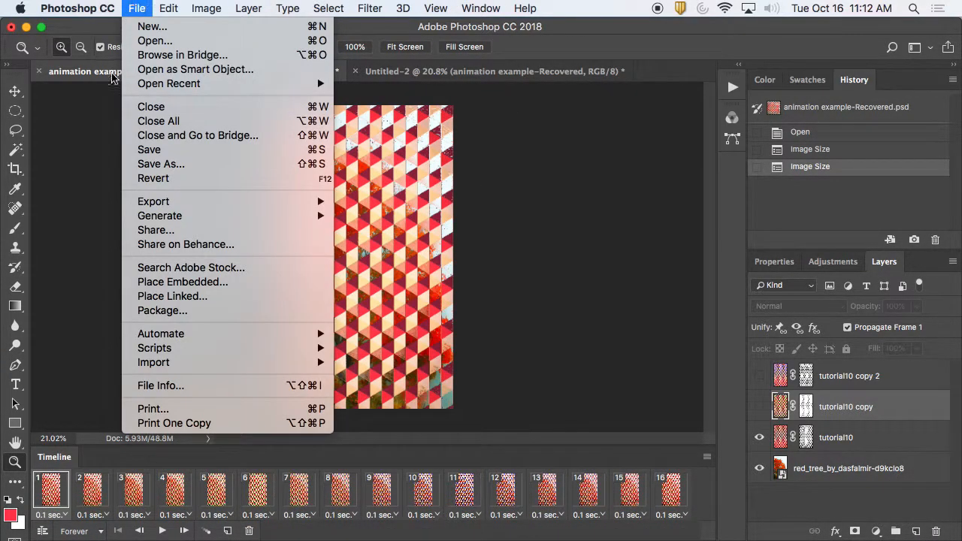
mouse_move(233, 204)
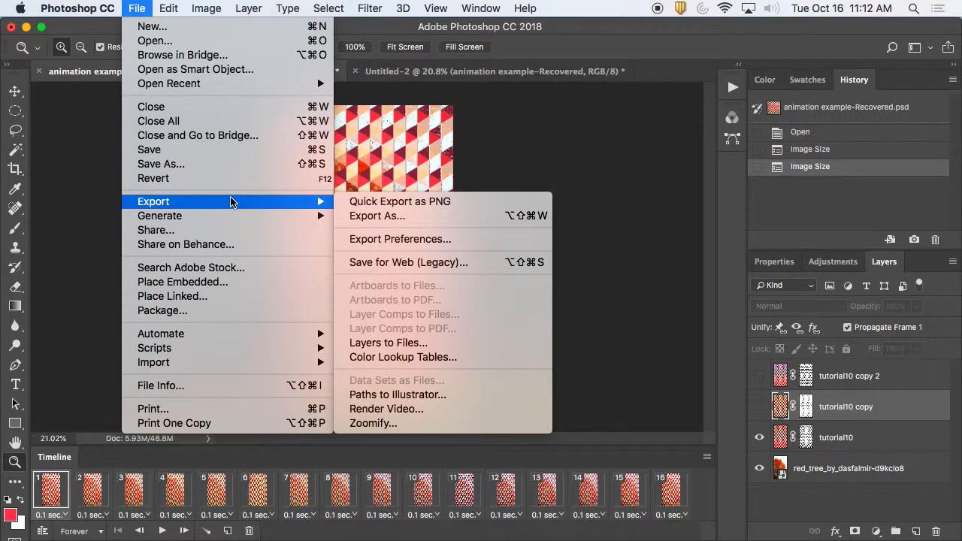
click(485, 413)
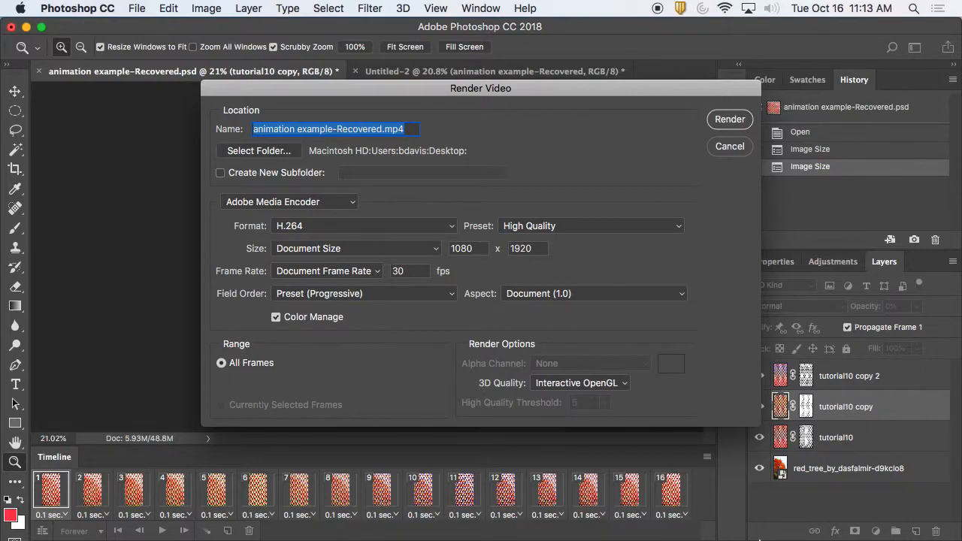
Switch to Adobe Media Encoder CC 2018 to view its encoding queue, and return to Photoshop.
mouse_move(765, 538)
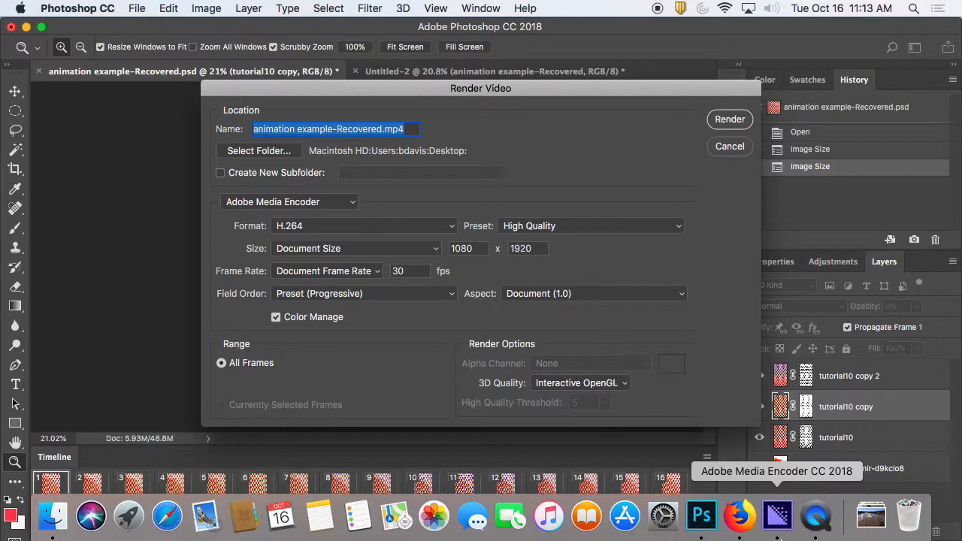
click(774, 514)
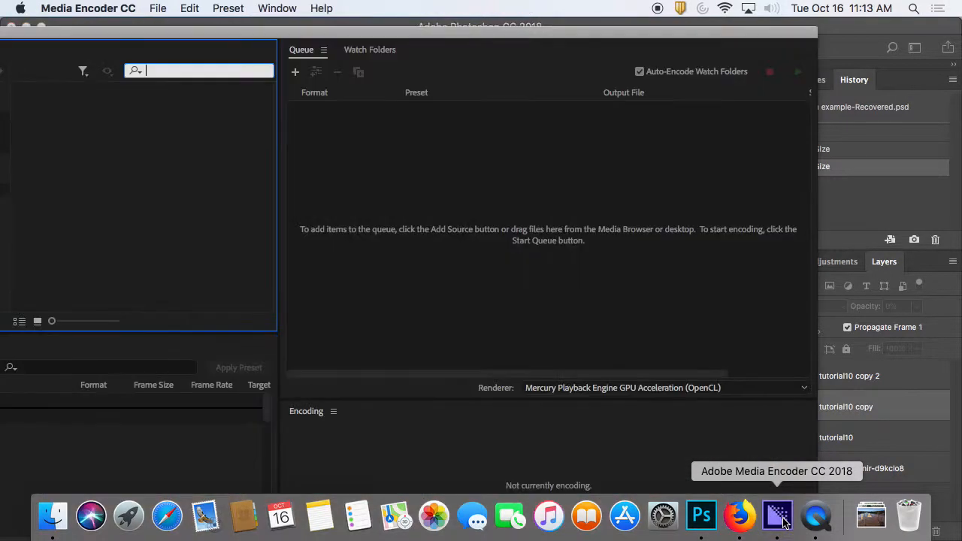
click(905, 33)
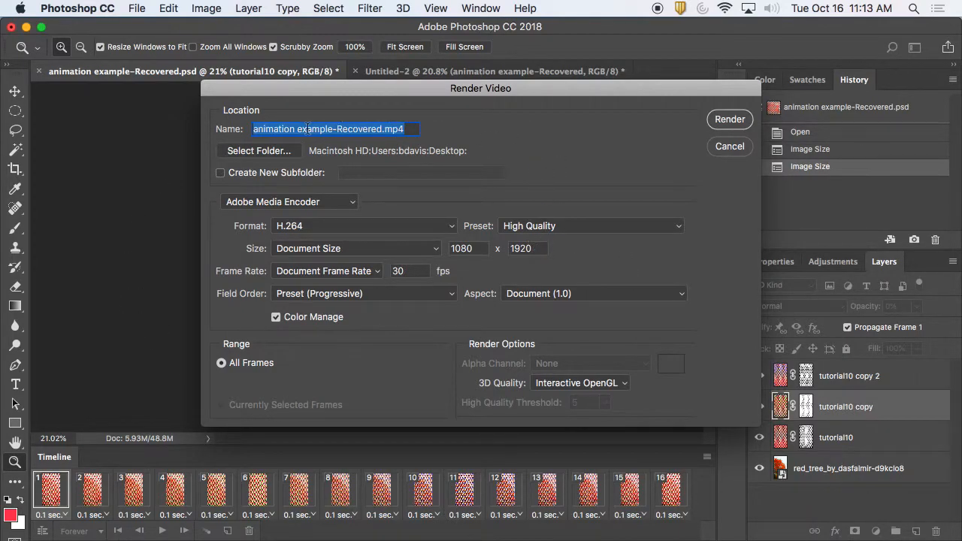
Name the output video with the author's surname followed by "animated collage", keeping the .mp4 extension.
drag(382, 130, 246, 133)
text(davis)
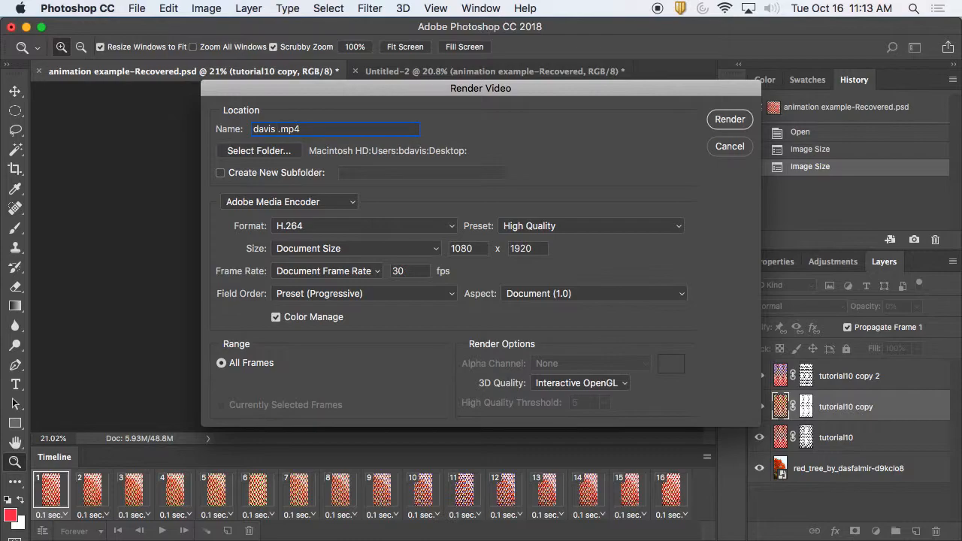
text( animated collage)
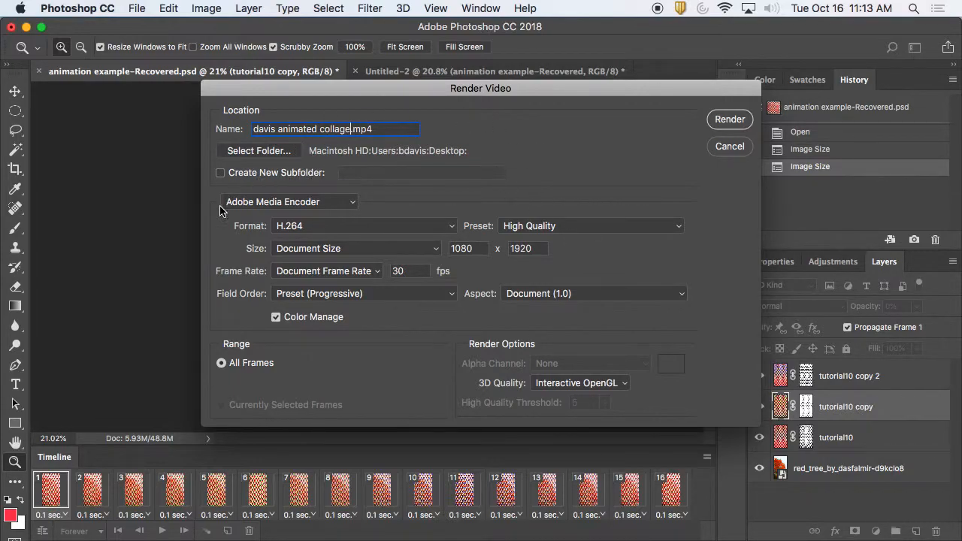
Render the video through Adobe Media Encoder with the H.264 format and Document Size.
click(351, 203)
click(321, 203)
click(453, 228)
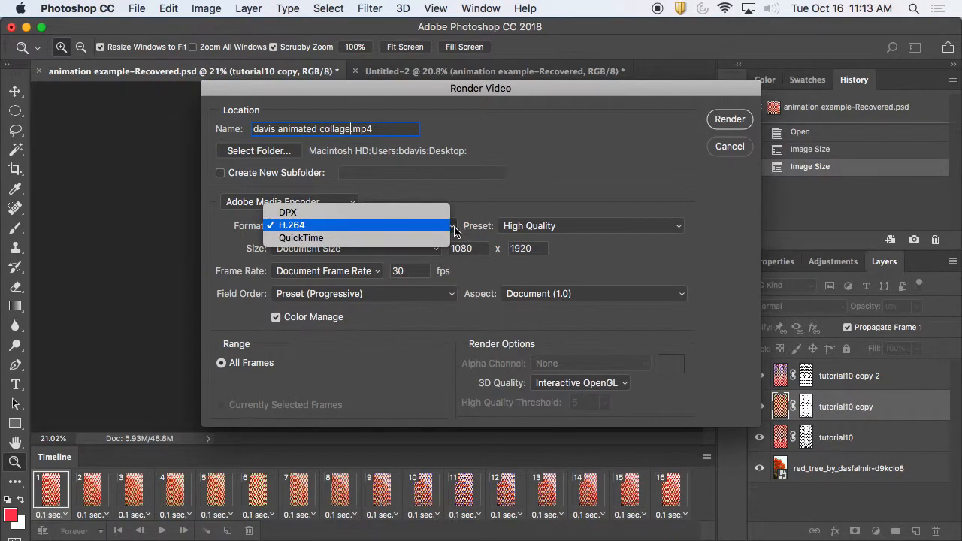
click(536, 209)
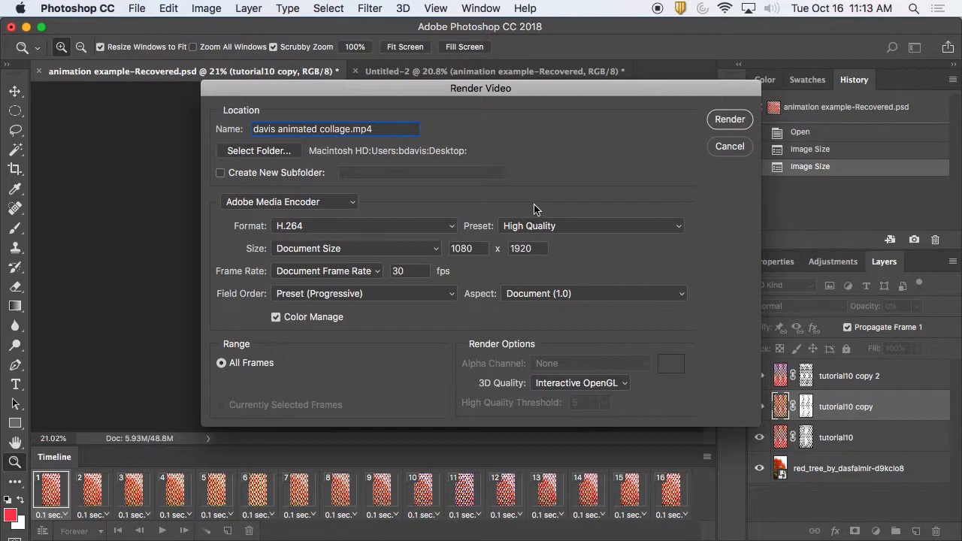
click(436, 250)
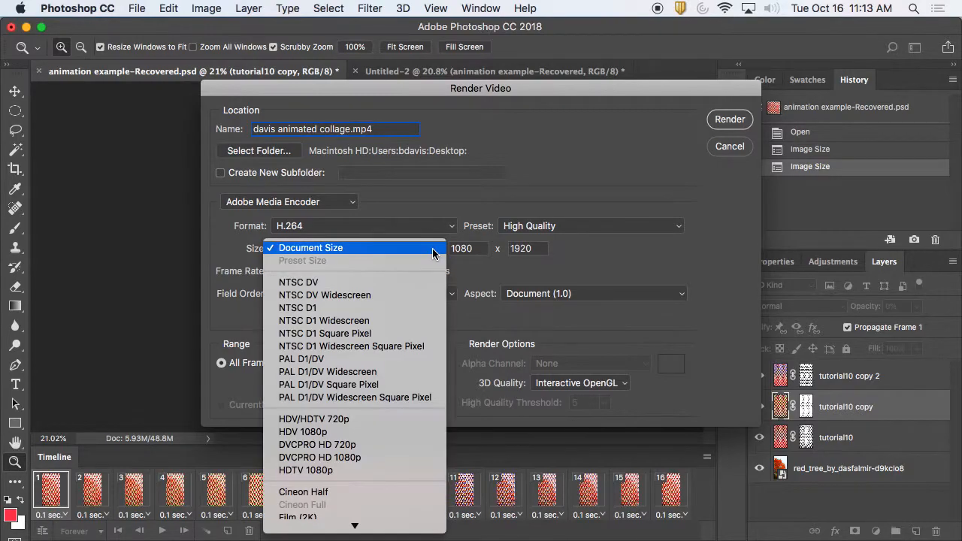
click(473, 271)
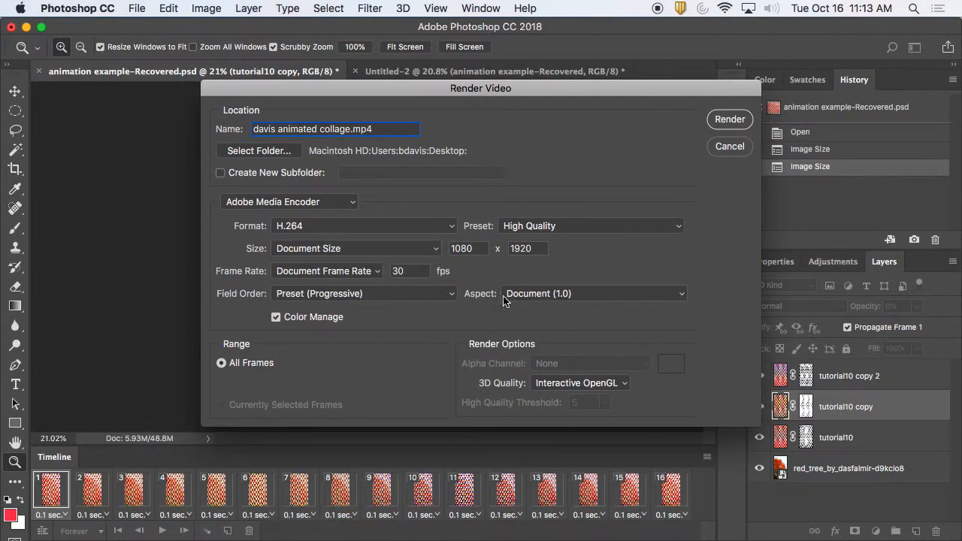
click(442, 249)
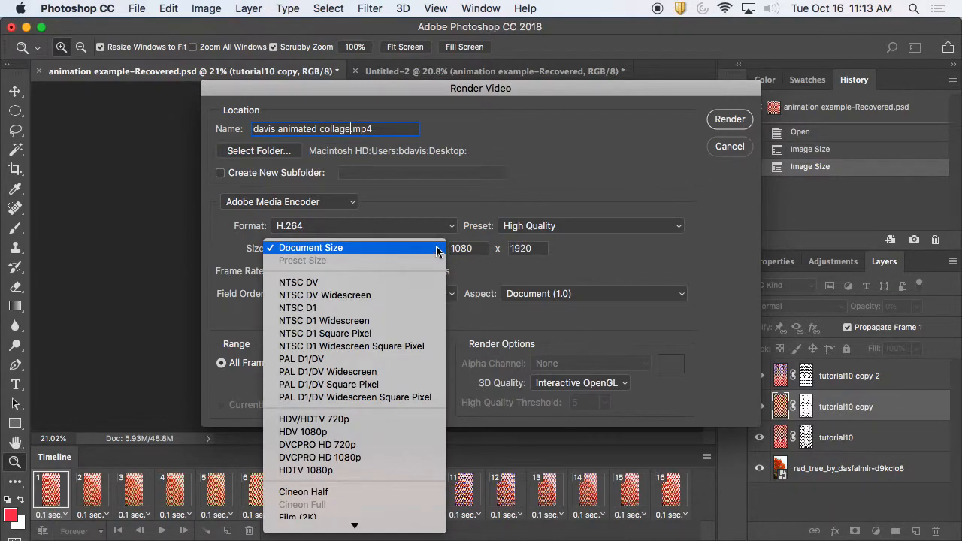
click(403, 250)
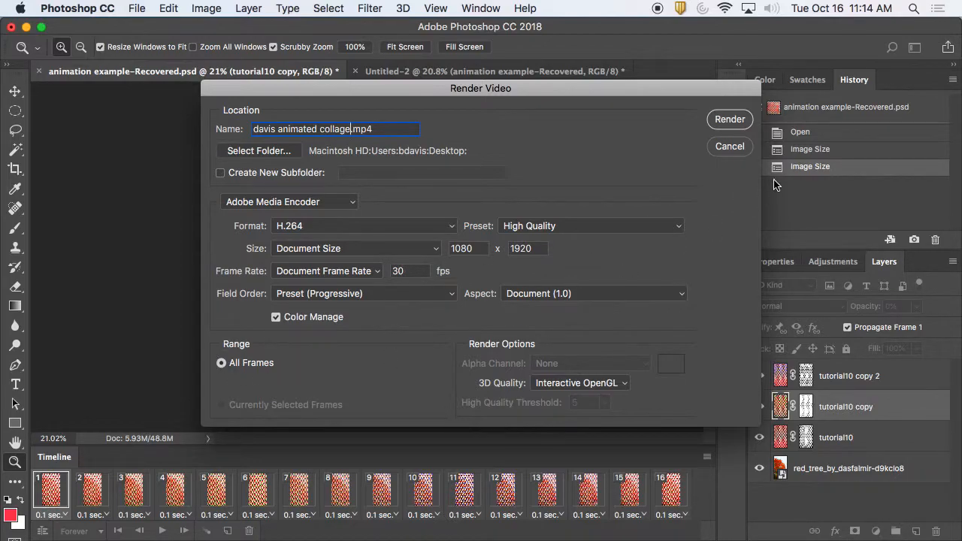
click(727, 122)
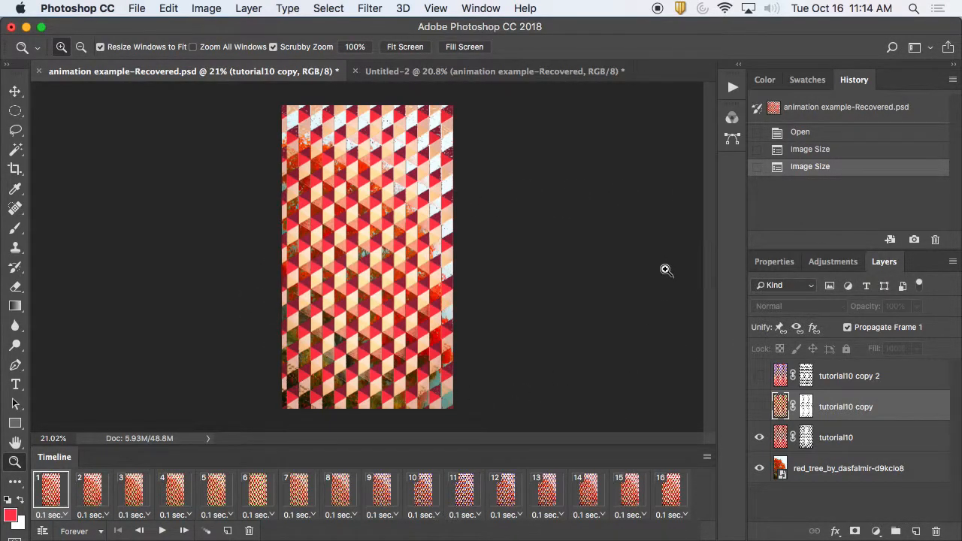
Move the application windows aside to uncover the desktop and preview the rendered animated collage .mp4 file in Finder.
drag(880, 27, 668, 34)
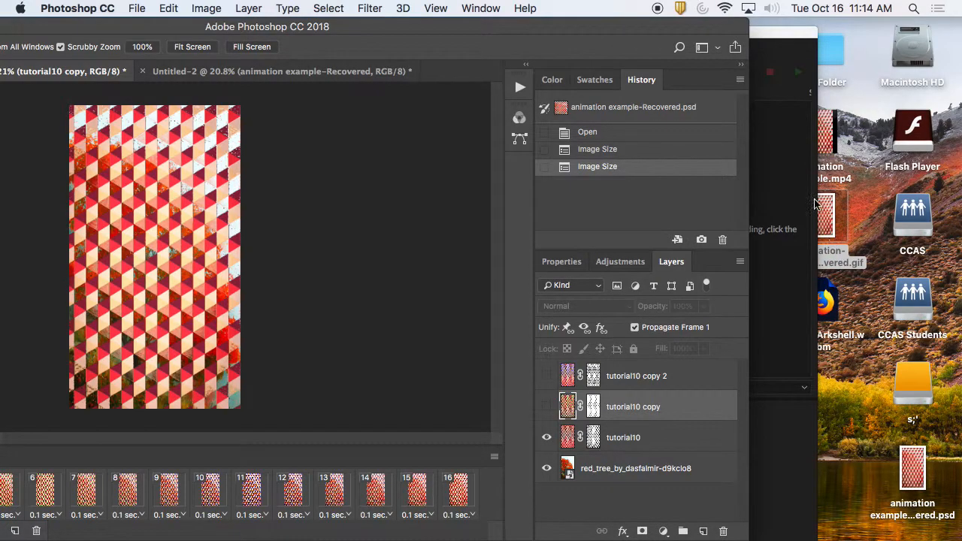
drag(800, 37, 601, 161)
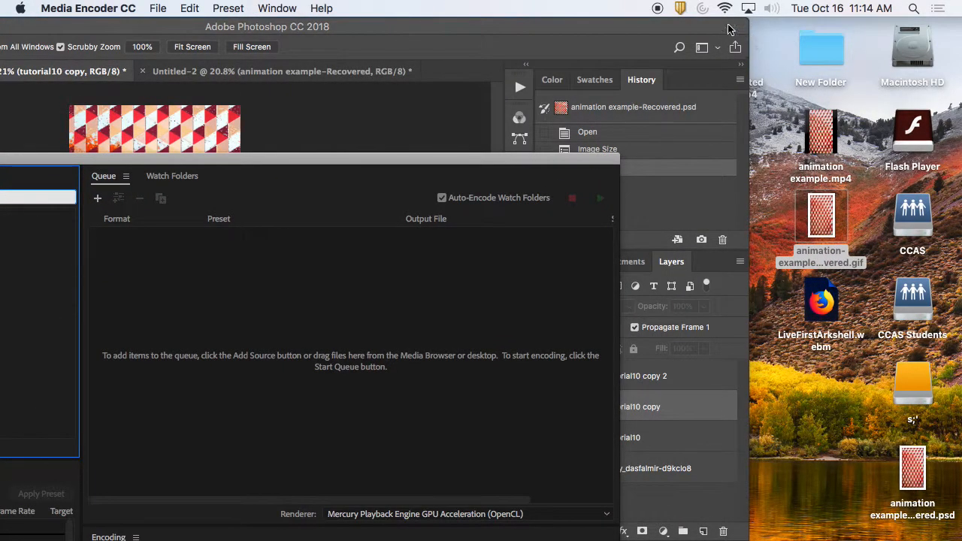
click(734, 30)
drag(604, 34, 457, 32)
click(718, 35)
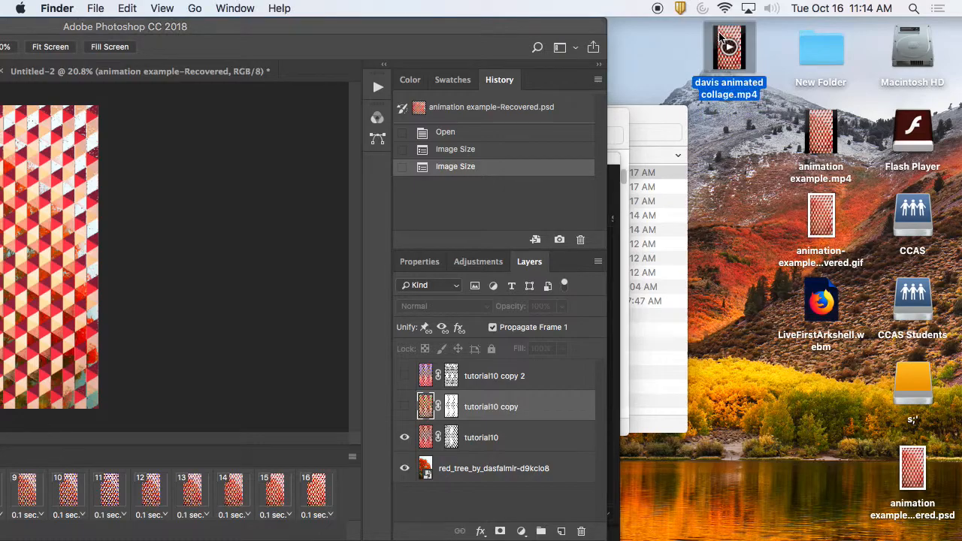
key(space)
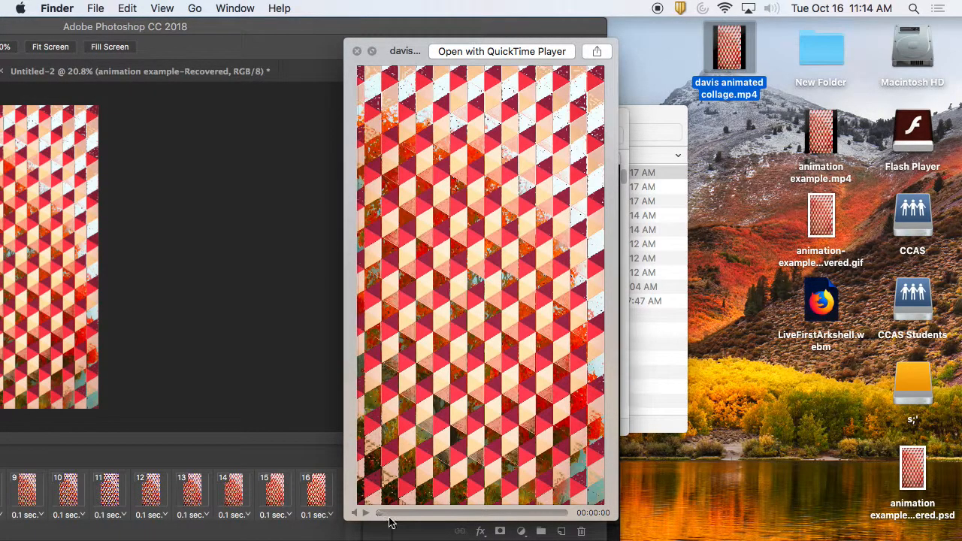
Close the video preview, return to Photoshop with its window back in view, and save the animation example-Recovered.psd document.
key(space)
click(516, 29)
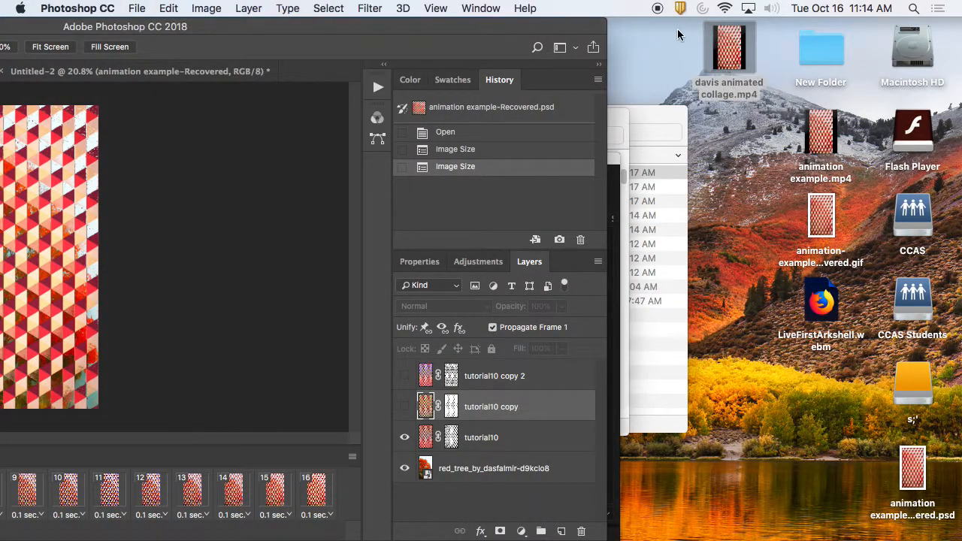
drag(488, 32, 842, 28)
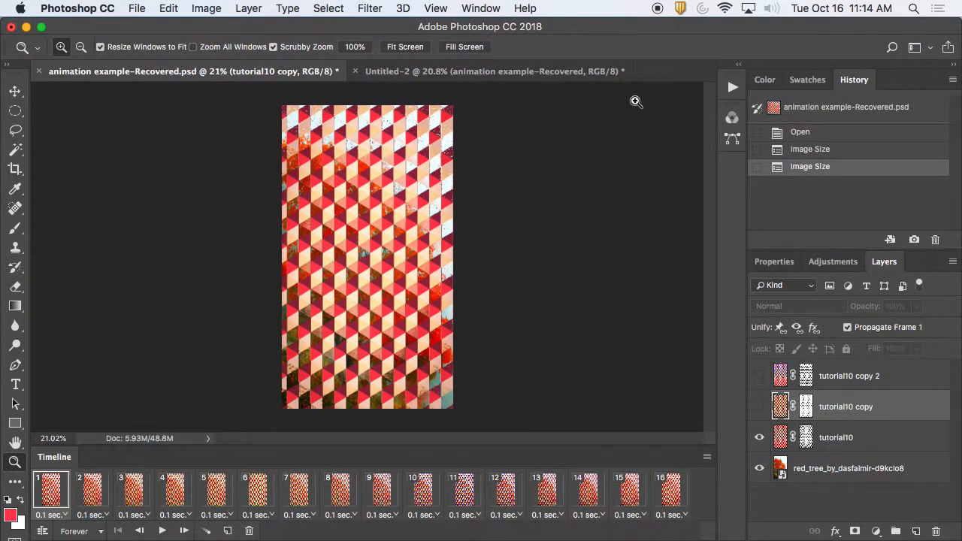
click(141, 9)
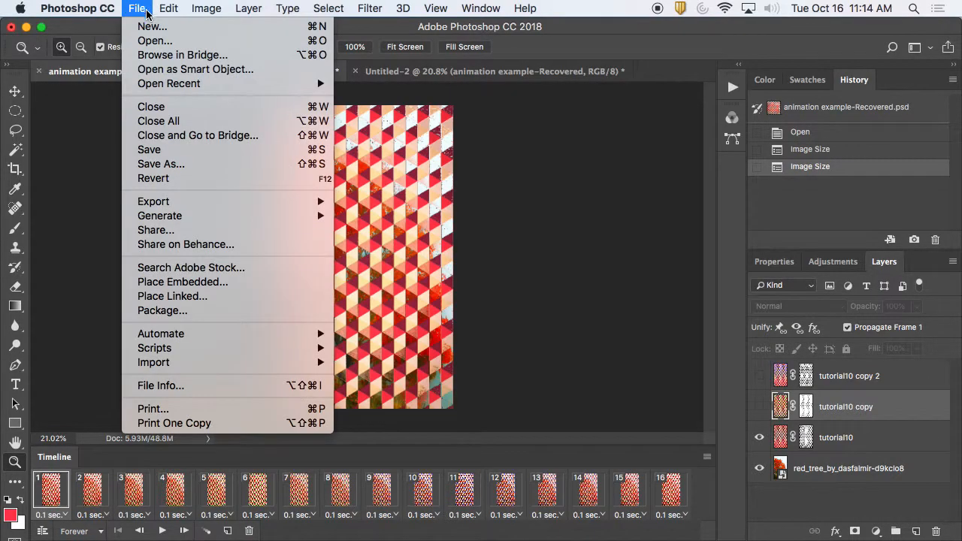
key(super+s)
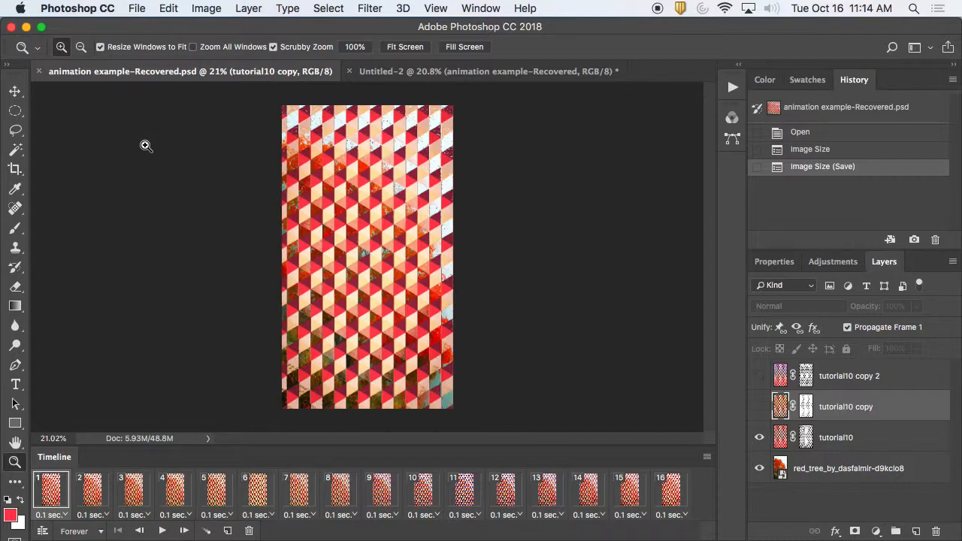
Open the collage in Save for Web (Legacy) and fit the whole image in the optimized preview.
drag(157, 27, 157, 28)
click(142, 9)
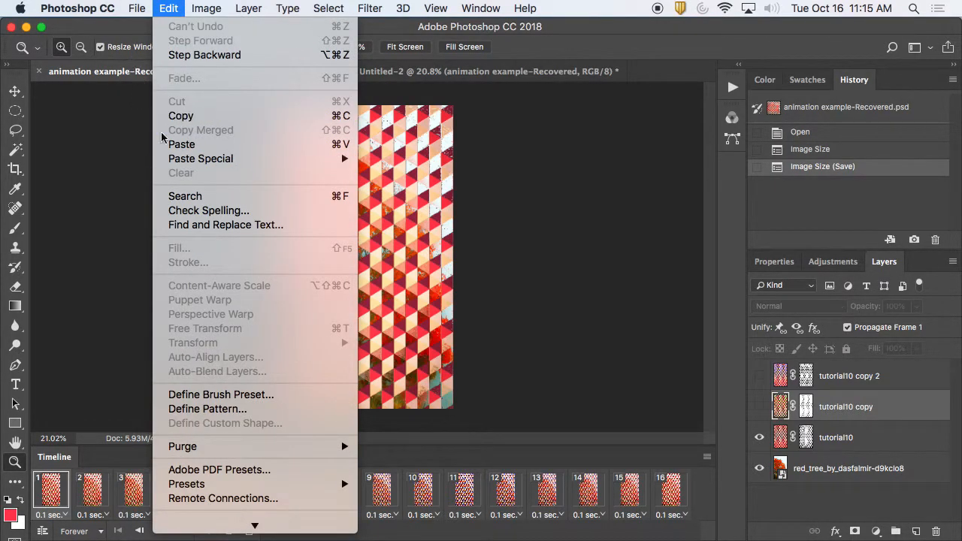
mouse_move(160, 209)
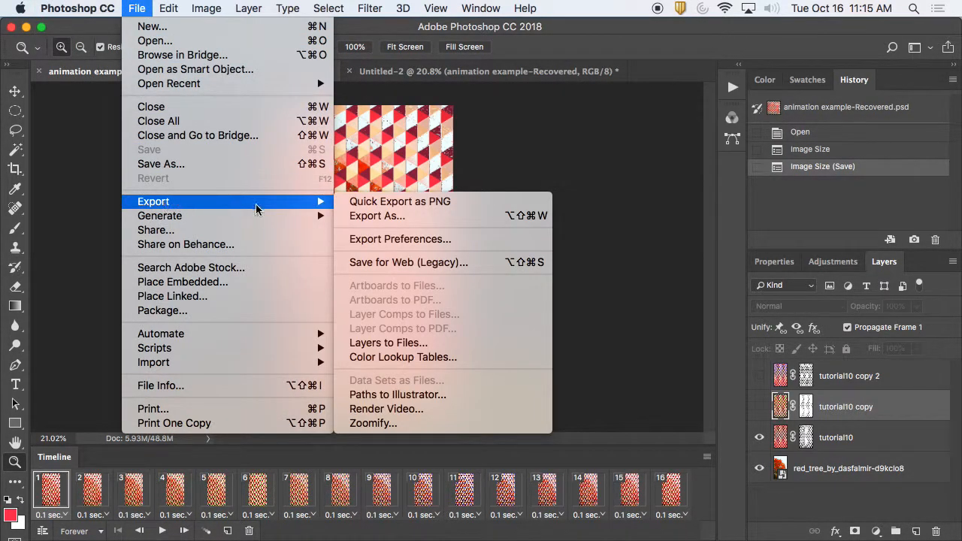
click(460, 263)
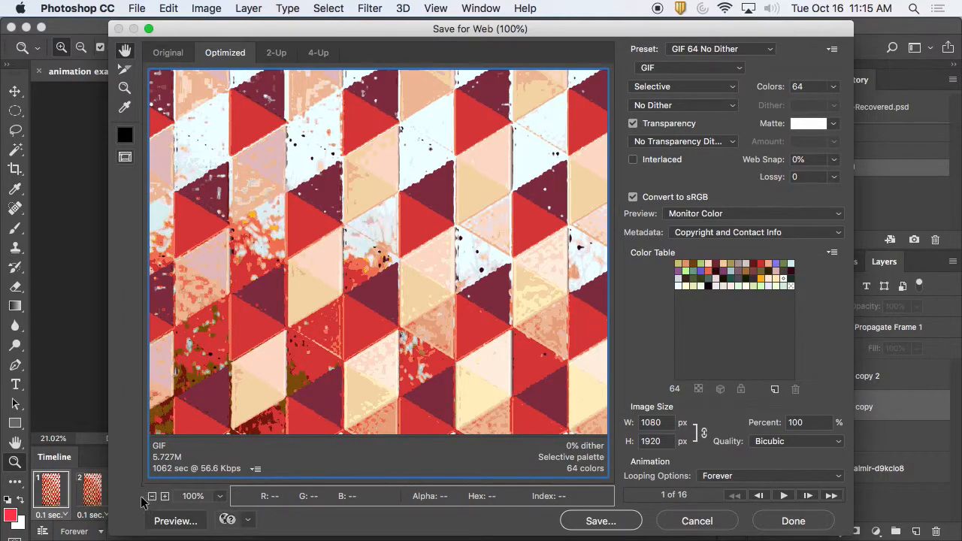
click(219, 495)
click(250, 510)
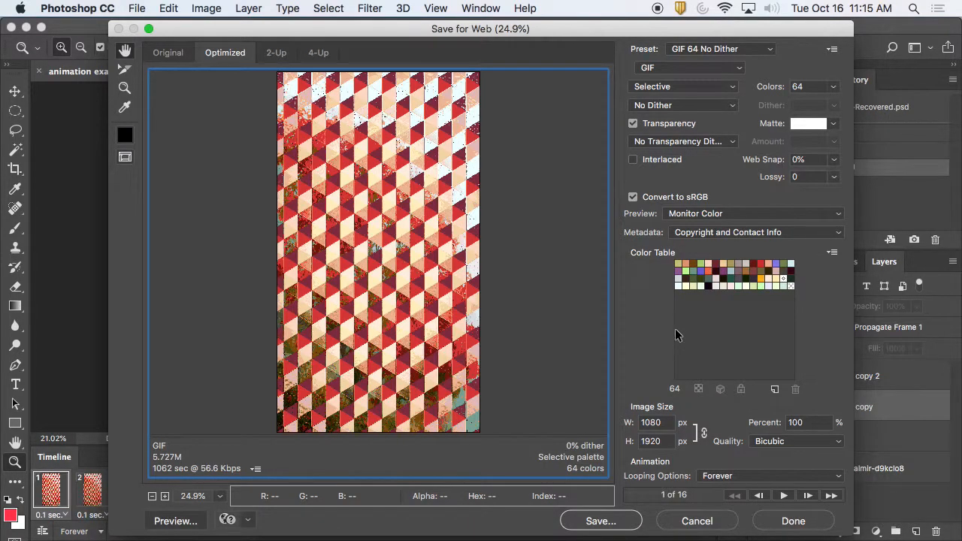
Try the PNG-24 and GIF 128 Dithered presets for the web export.
click(769, 49)
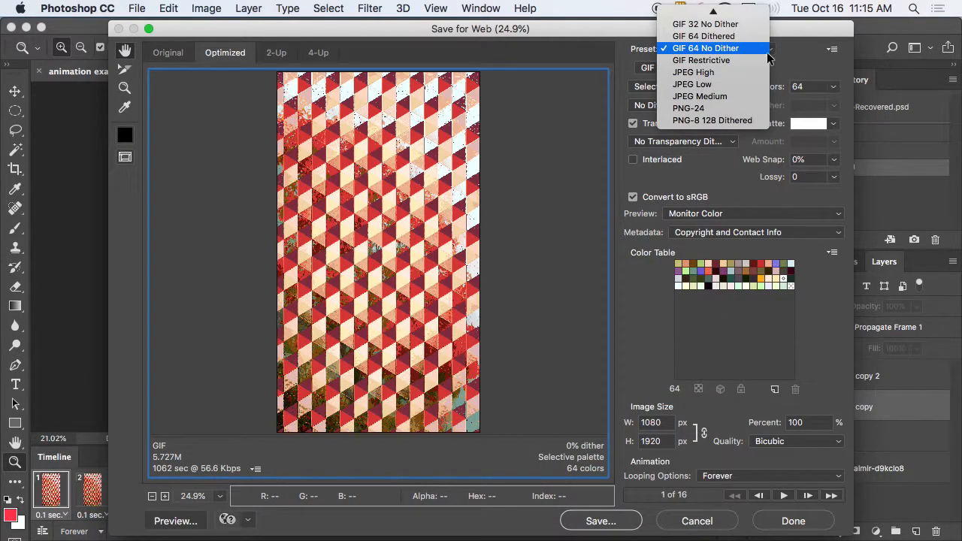
scroll(766, 98, down, 2)
click(766, 100)
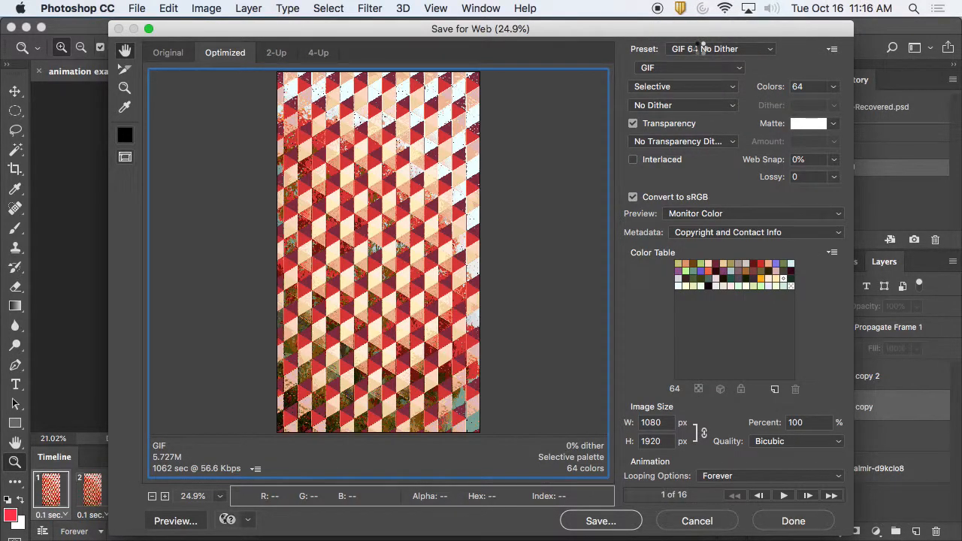
click(759, 50)
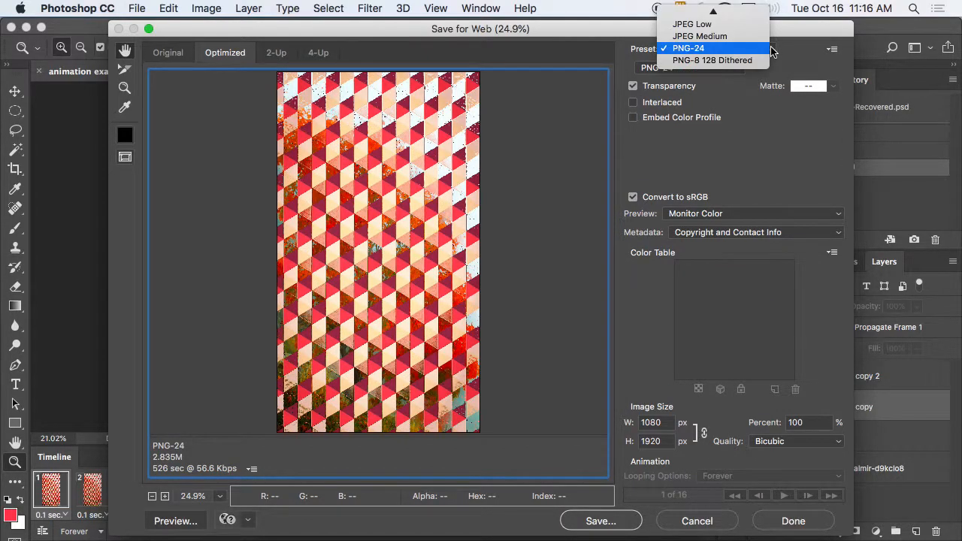
mouse_move(751, 7)
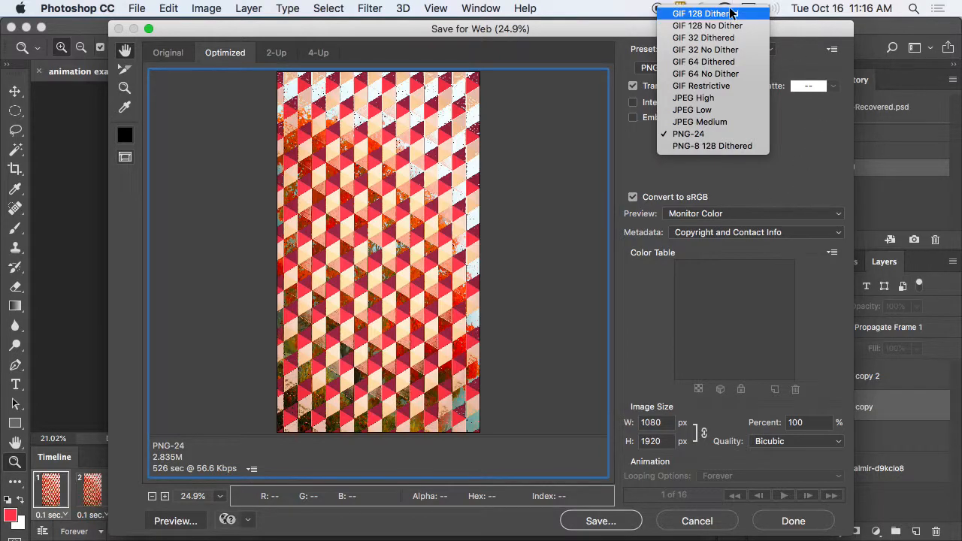
click(705, 13)
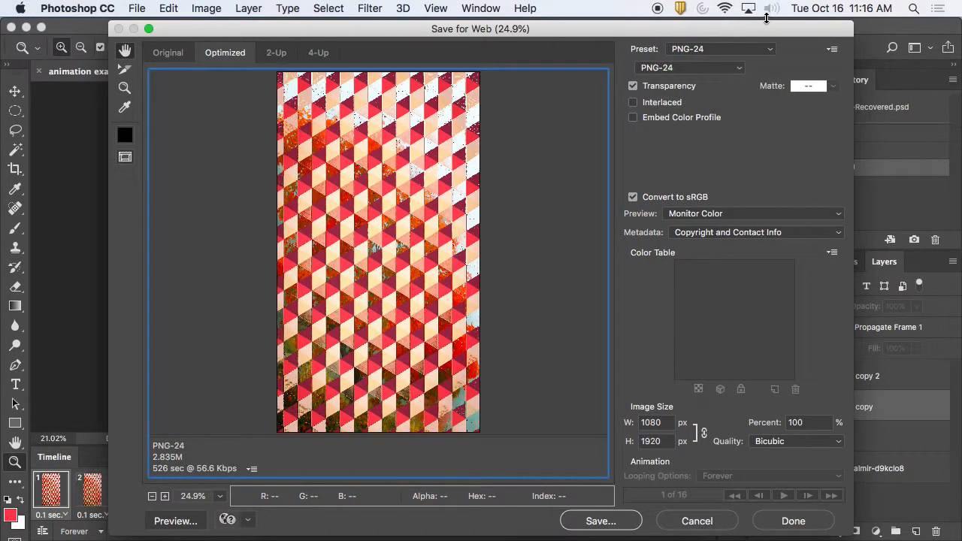
click(740, 52)
click(740, 51)
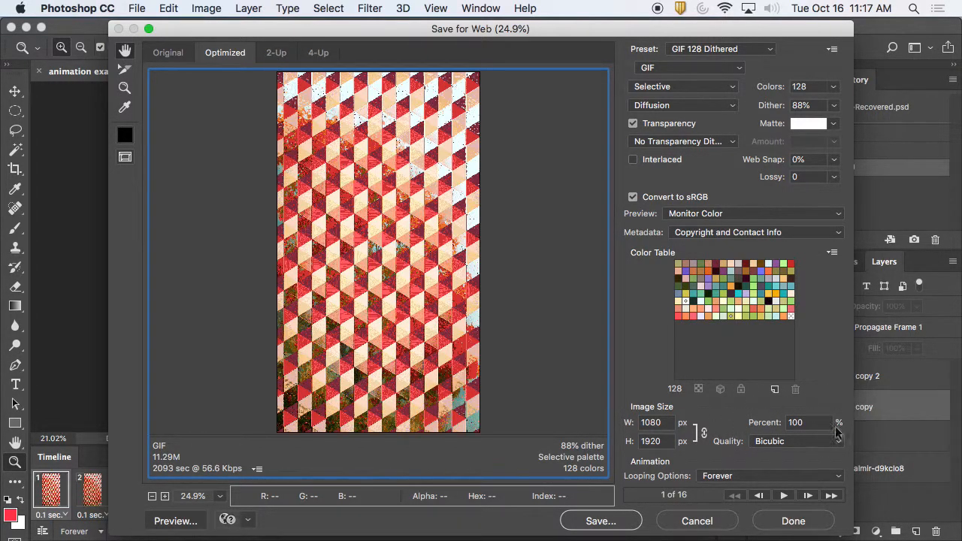
Scale the exported image size to 35 percent.
click(762, 423)
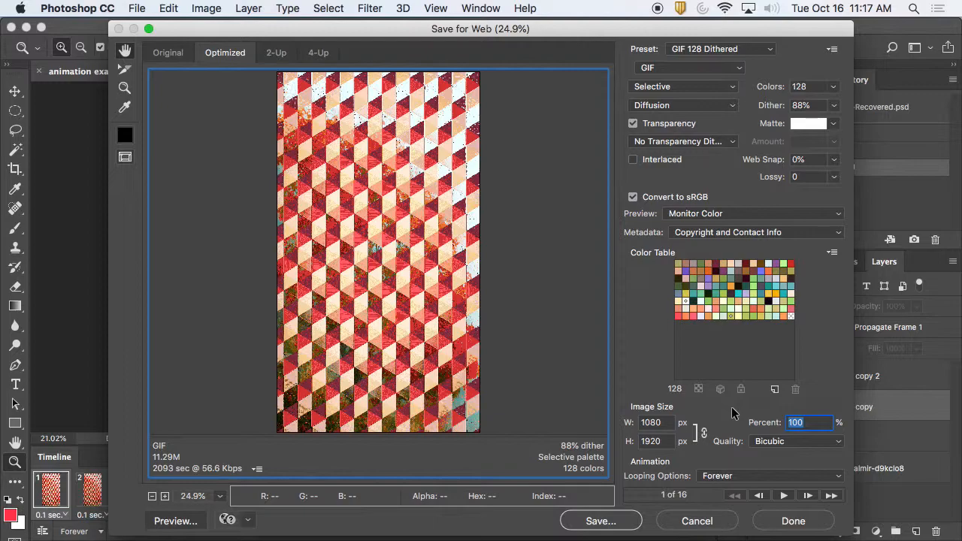
text(35)
click(662, 423)
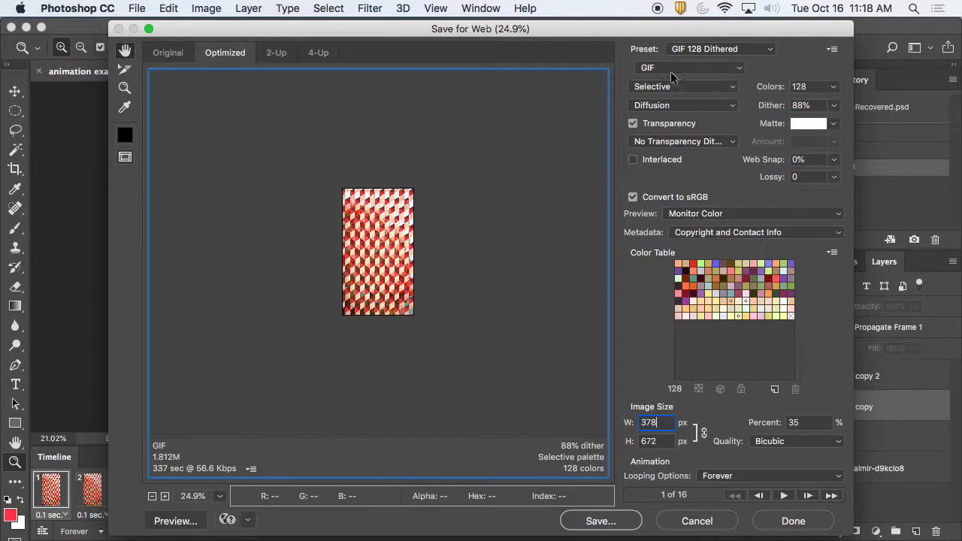
Compare the file sizes of the GIF 128 No Dither and GIF 64 Dithered presets, and settle on GIF 64 No Dither.
click(774, 51)
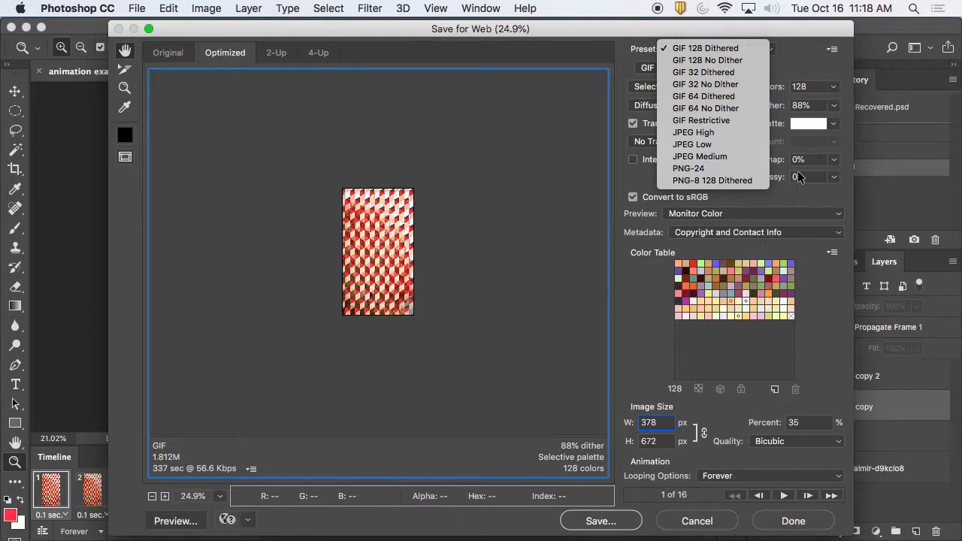
click(748, 62)
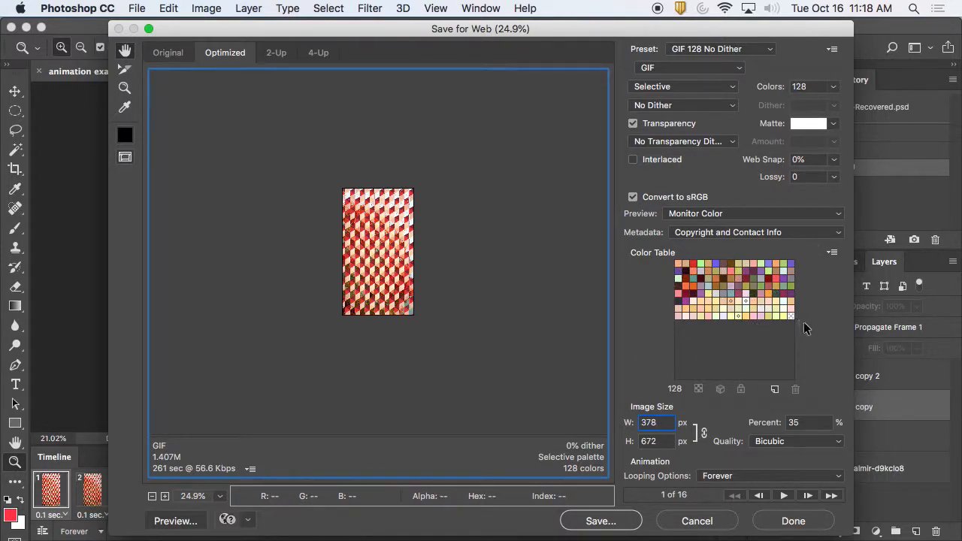
click(769, 48)
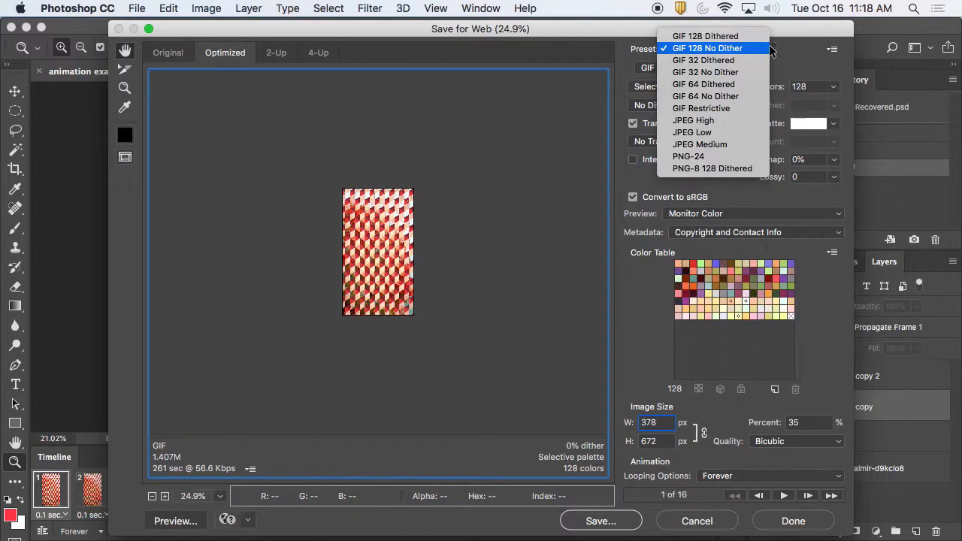
click(747, 85)
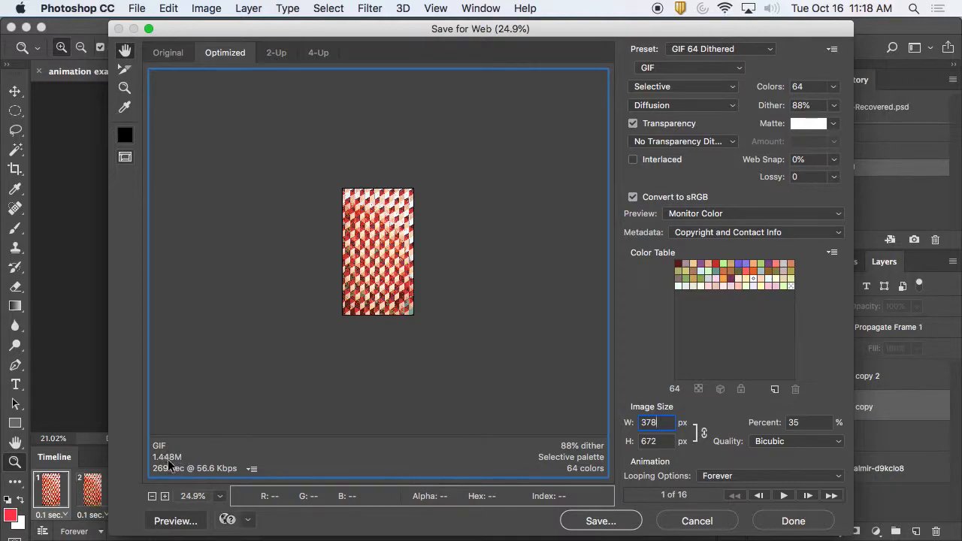
click(769, 50)
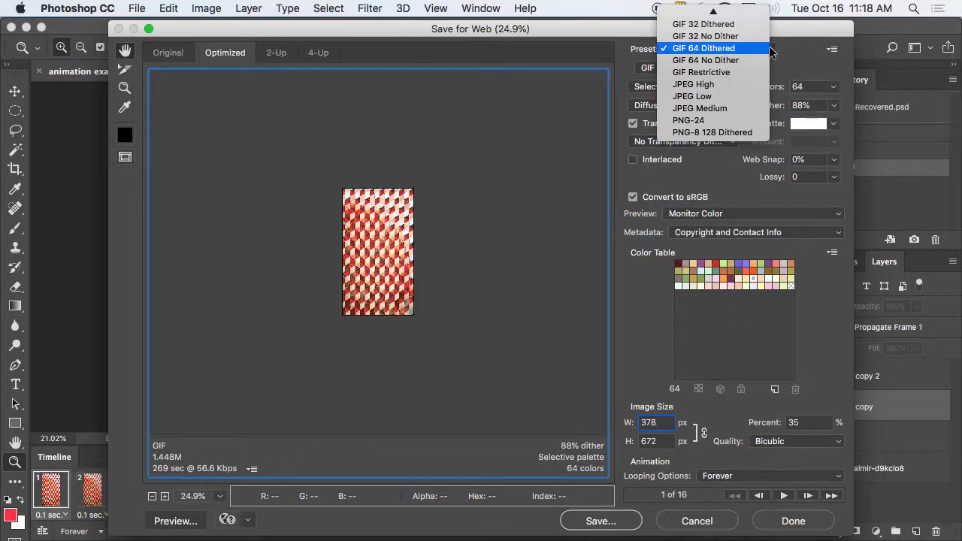
click(759, 60)
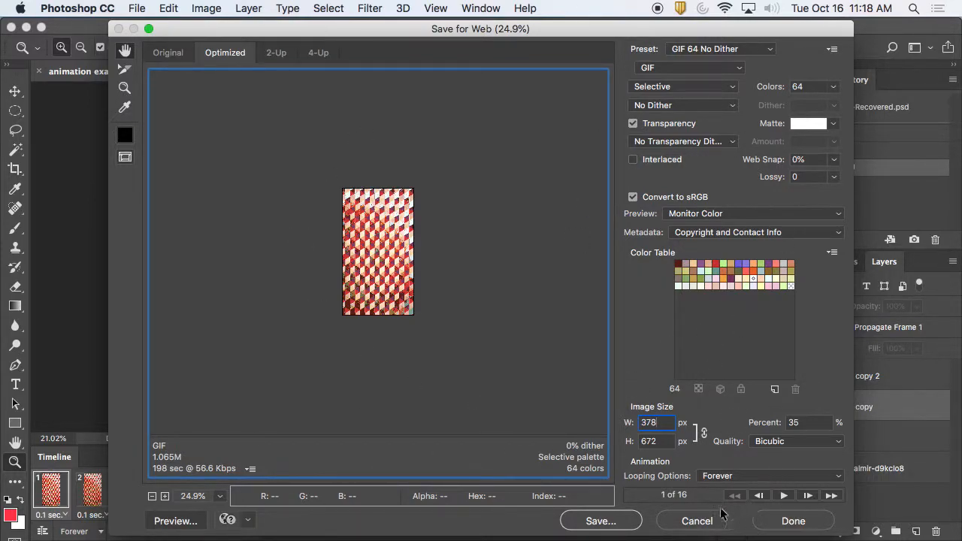
Save the GIF to the Desktop, named with the author's surname followed by "collage 64 no dither" and keeping the .gif extension.
click(618, 521)
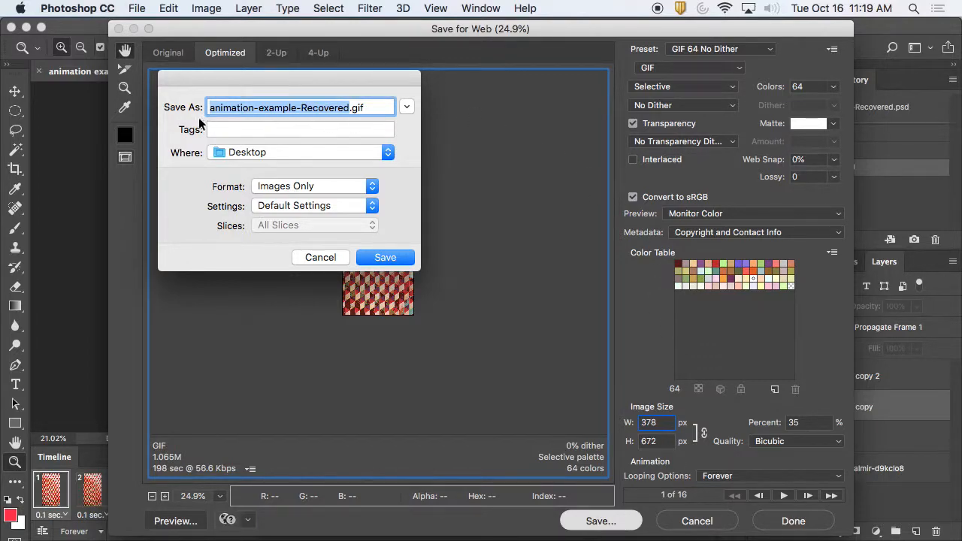
click(304, 108)
click(258, 109)
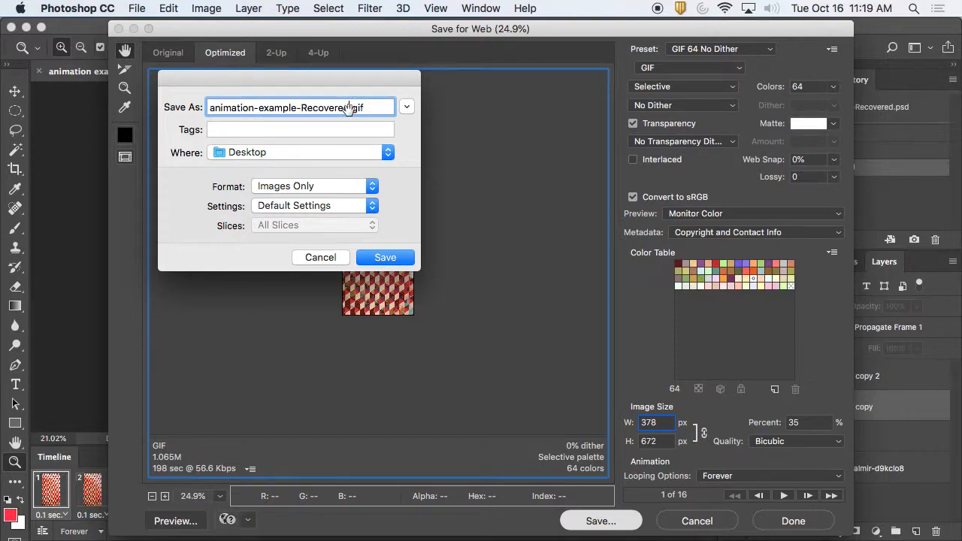
drag(350, 109, 175, 110)
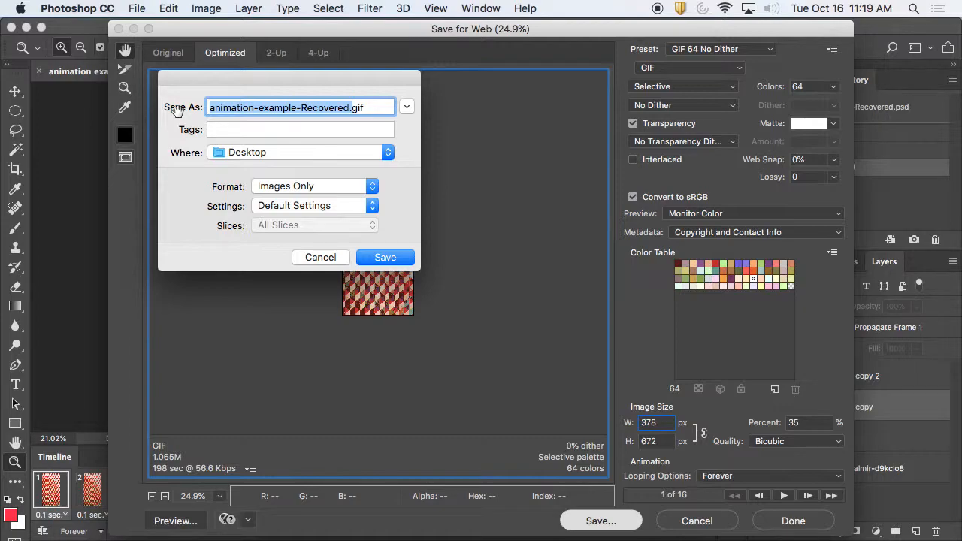
click(212, 108)
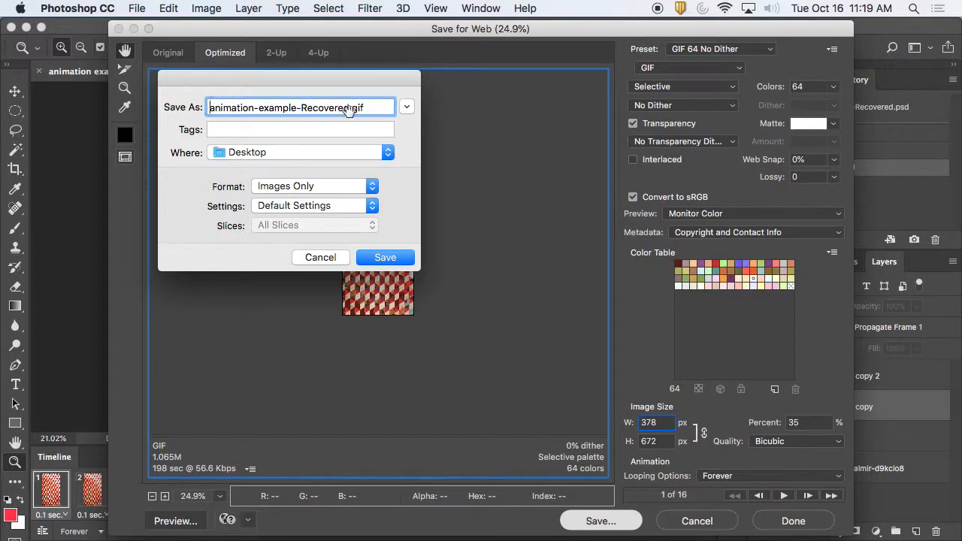
drag(349, 112, 235, 113)
text(da)
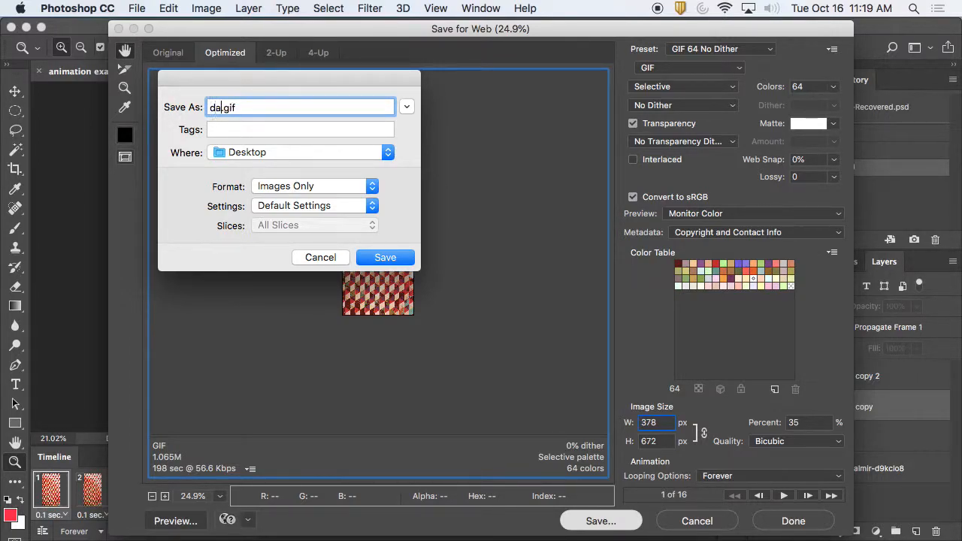
text(vis colla)
text(ge )
text(6)
text(4 no dithe)
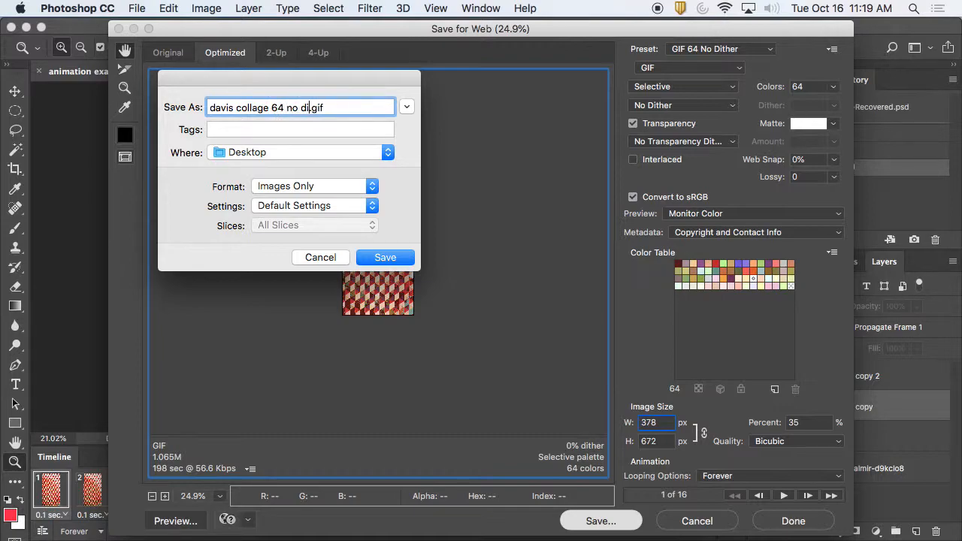
text(r)
click(404, 257)
Move the Photoshop window aside and preview the exported 64-no-dither GIF on the desktop.
drag(841, 35, 351, 32)
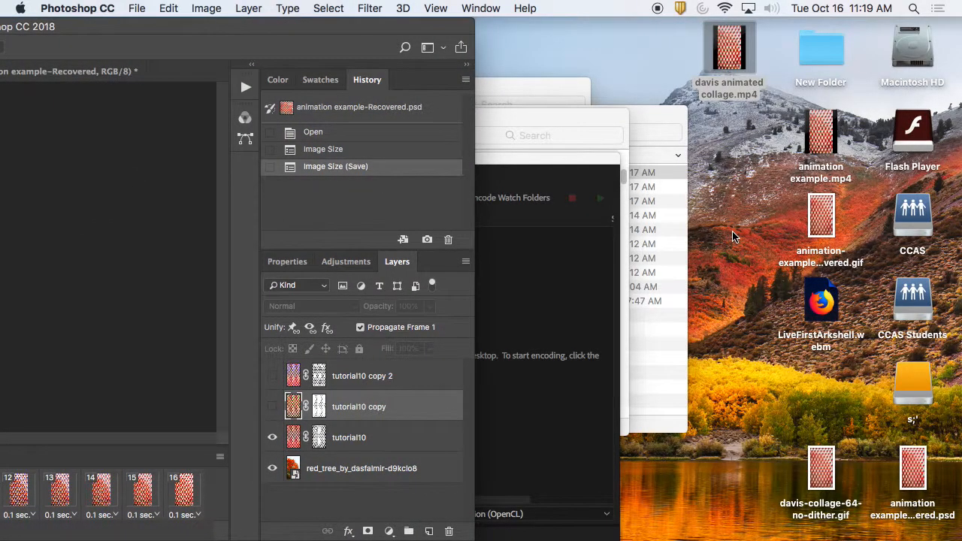
click(830, 472)
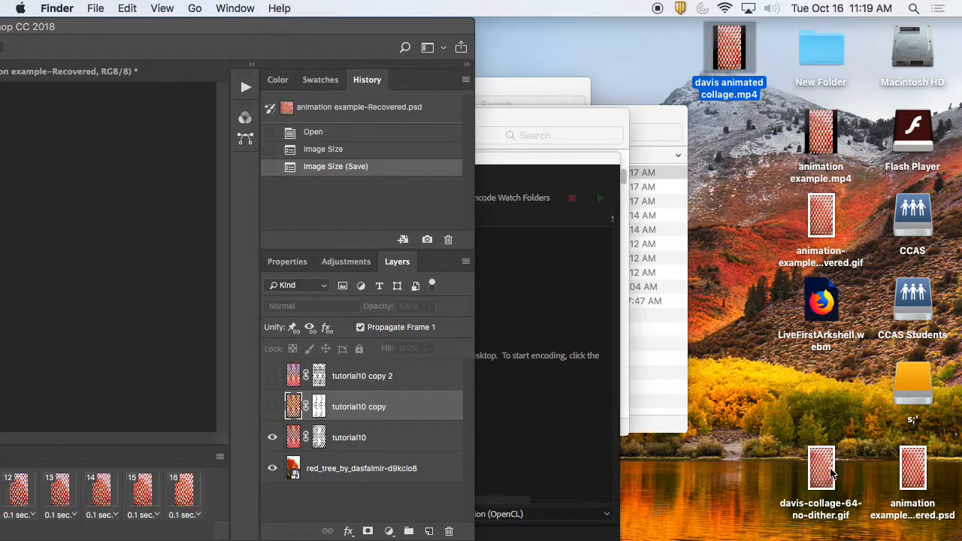
key(space)
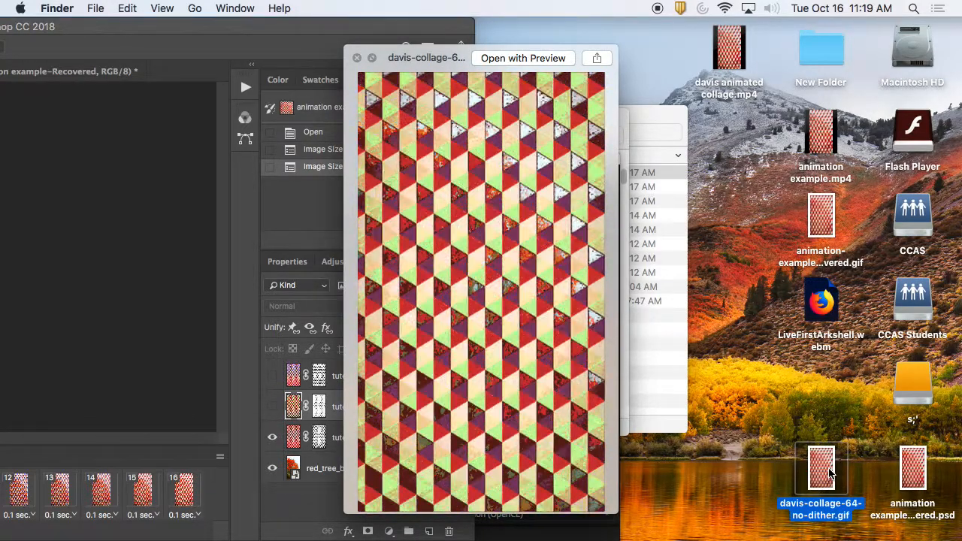
key(space)
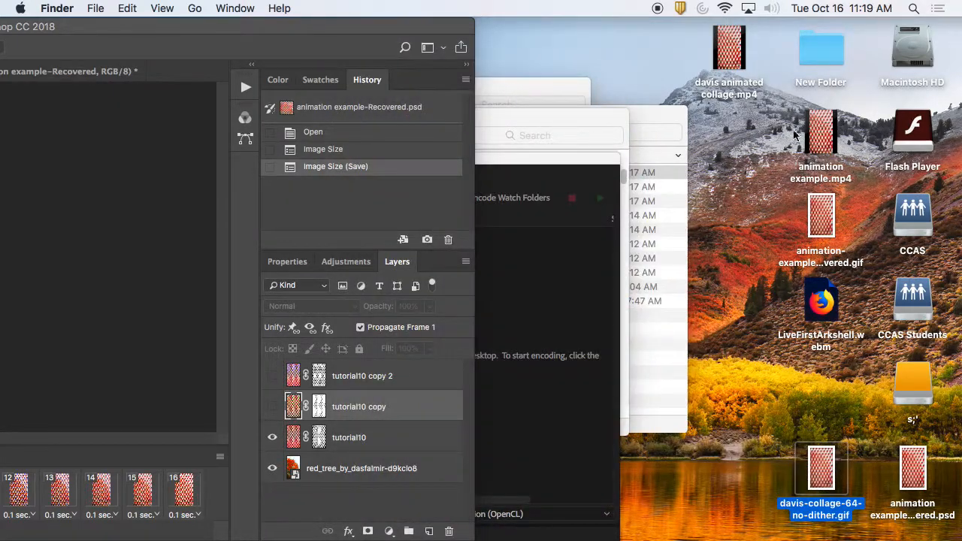
Preview the animated collage .mp4 and animation example.mp4 for comparison, and select the 64-no-dither GIF again.
click(739, 64)
key(space)
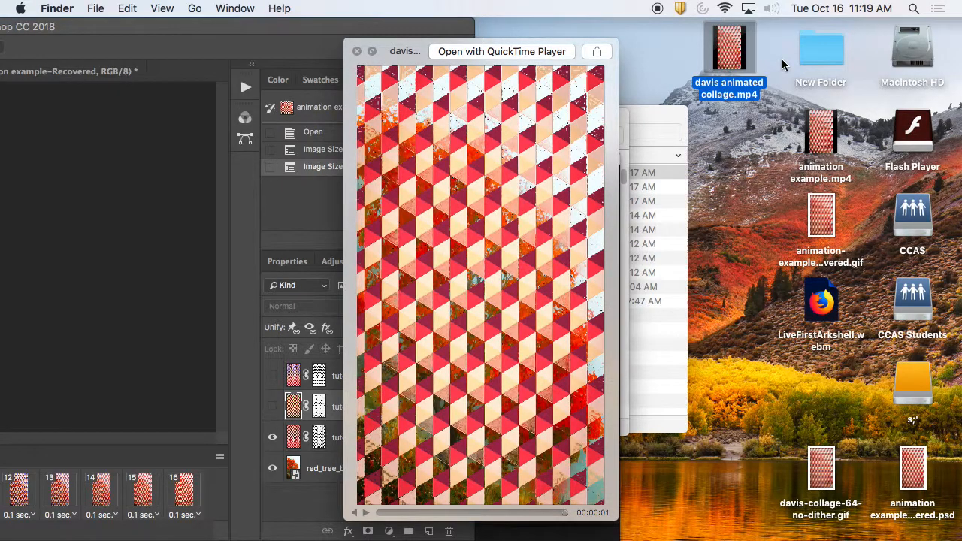
key(space)
click(826, 146)
key(space)
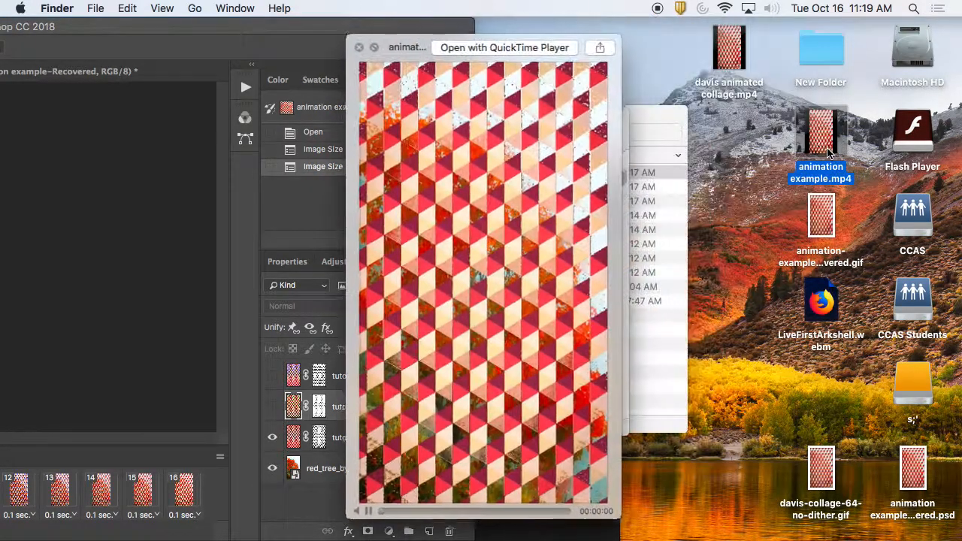
key(space)
click(827, 485)
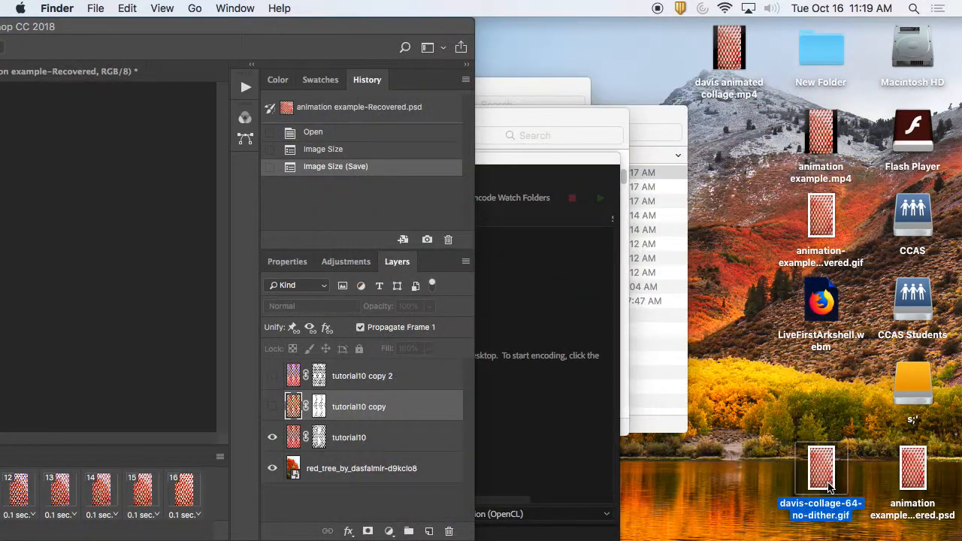
Play the 64-no-dither GIF in a quick preview from the desktop twice, closing the preview each time.
key(space)
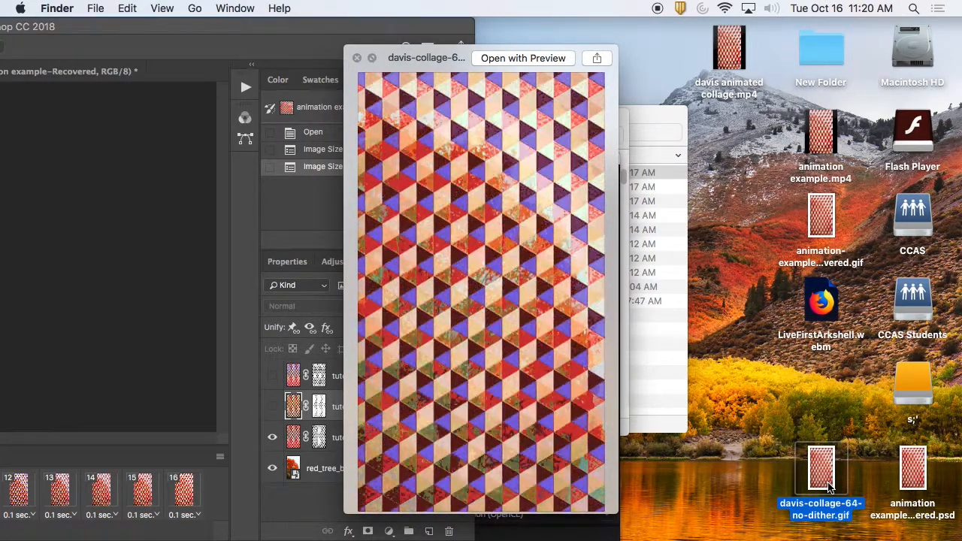
key(space)
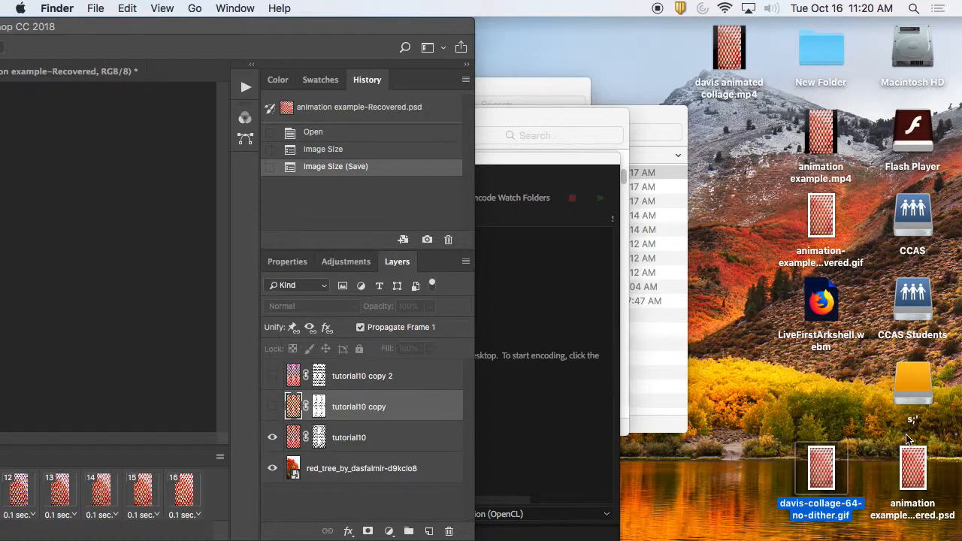
click(874, 398)
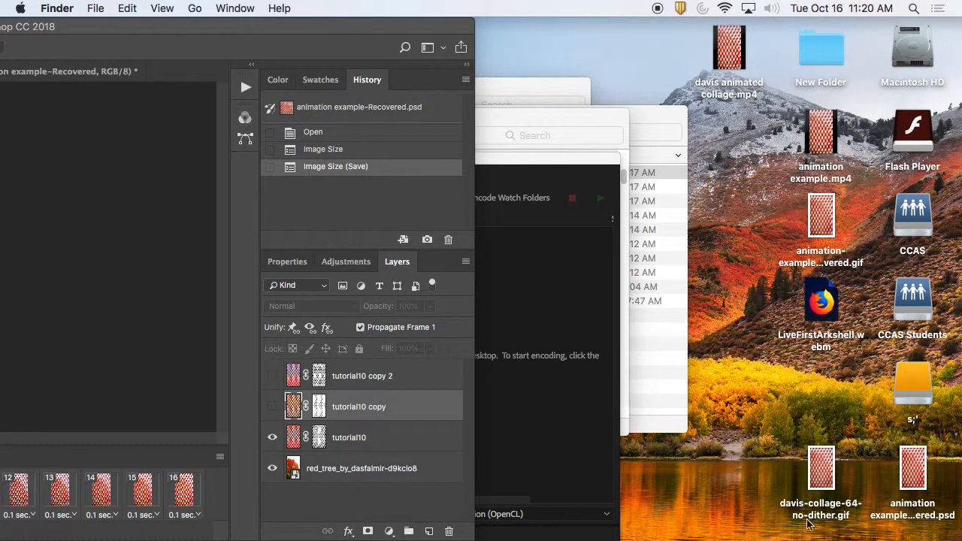
click(840, 474)
key(space)
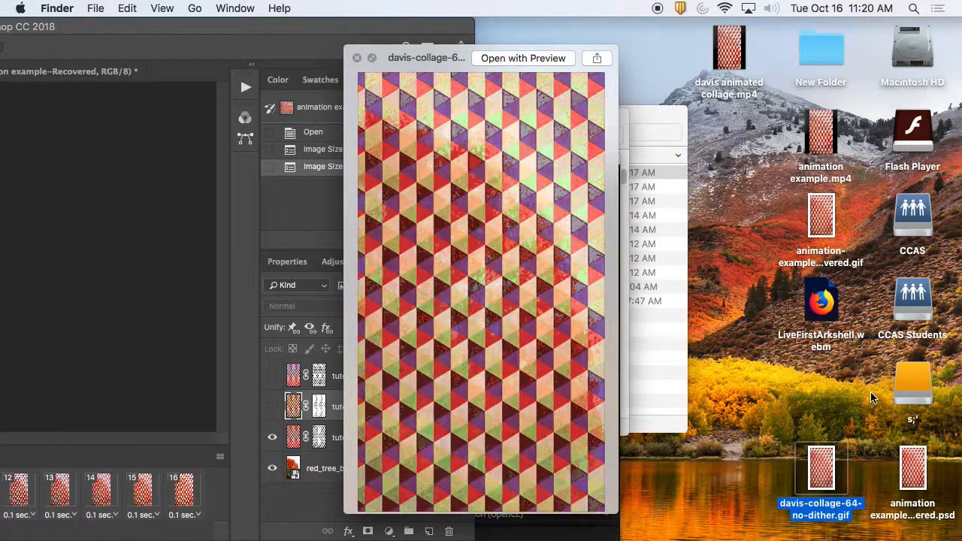
key(space)
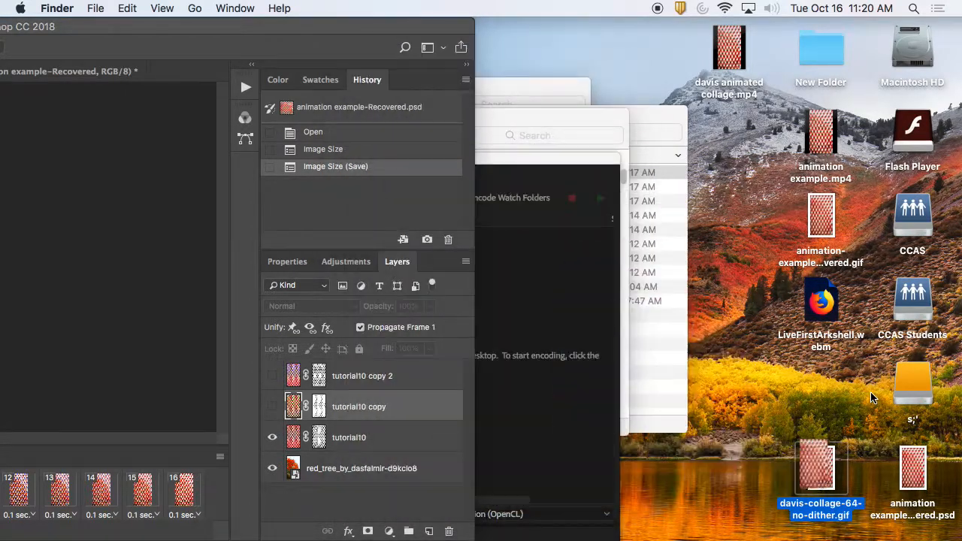
Open the 64-no-dither GIF in the Preview app, look through its individual frames up to frame 7, and close it.
double_click(823, 477)
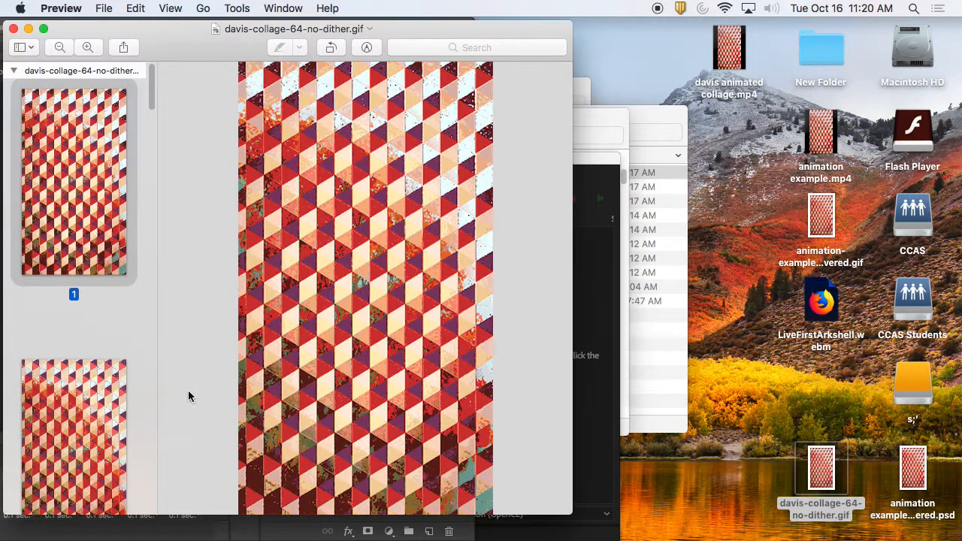
scroll(87, 419, down, 10)
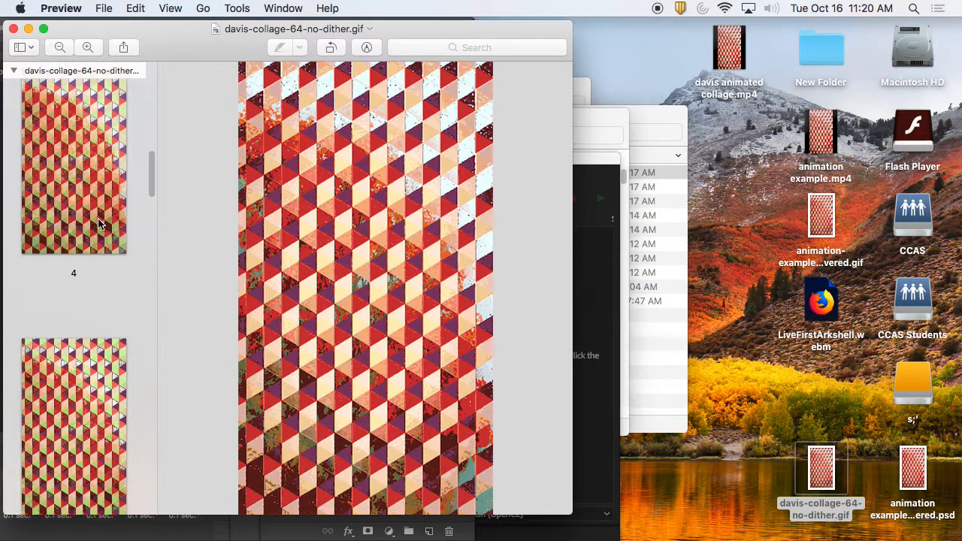
click(98, 218)
click(73, 338)
scroll(73, 338, down, 5)
click(73, 338)
scroll(72, 446, down, 3)
click(73, 440)
scroll(73, 440, down, 3)
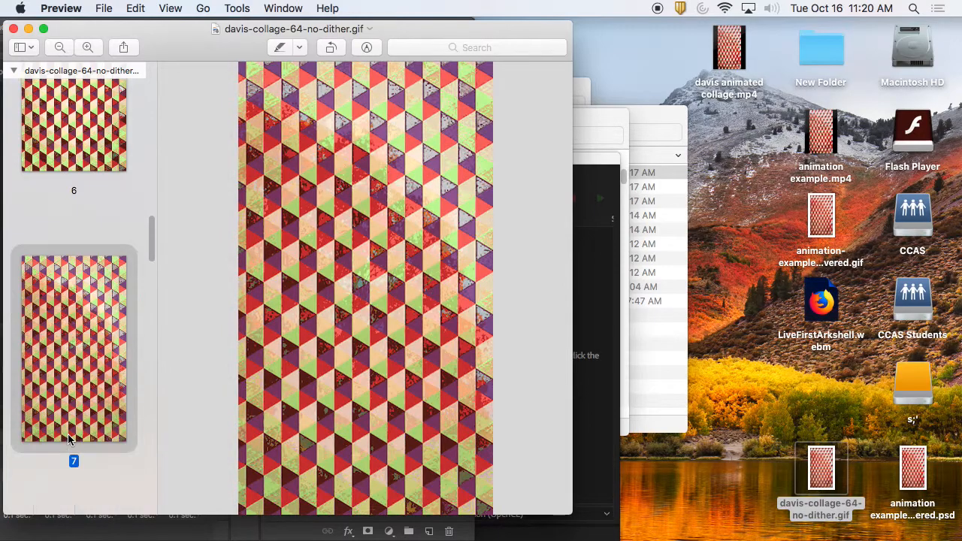
click(13, 28)
Expand the Photoshop window again and, in Save for Web (Legacy), keep the GIF's looping option at Forever.
double_click(414, 26)
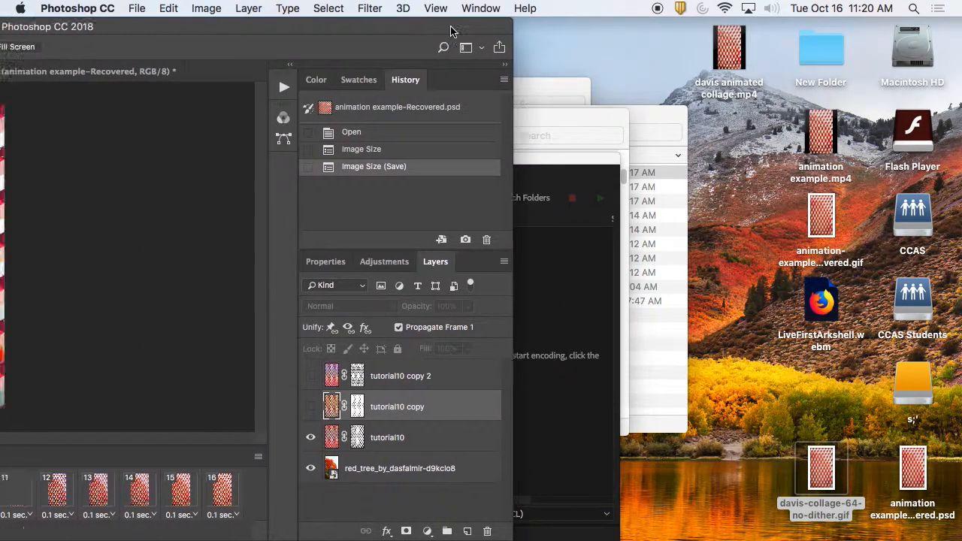
click(138, 10)
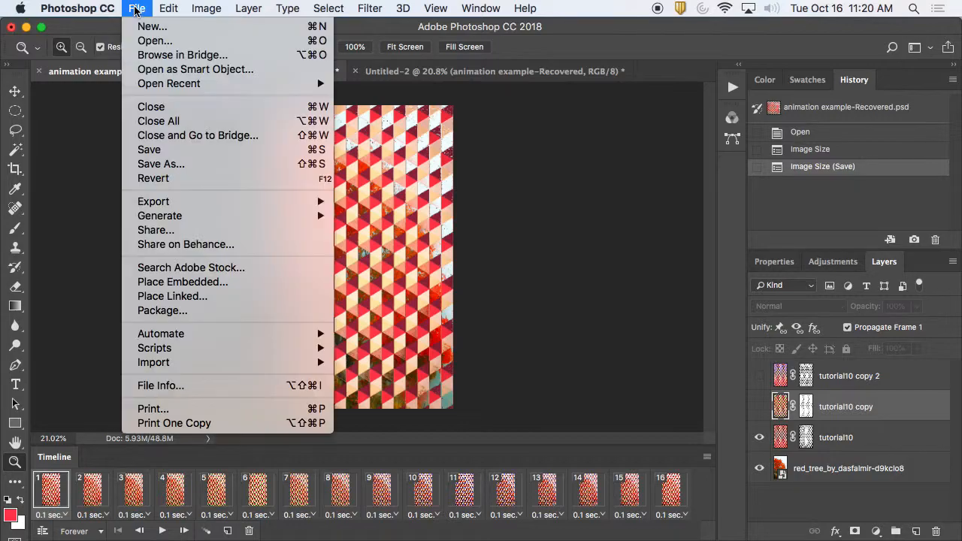
mouse_move(217, 201)
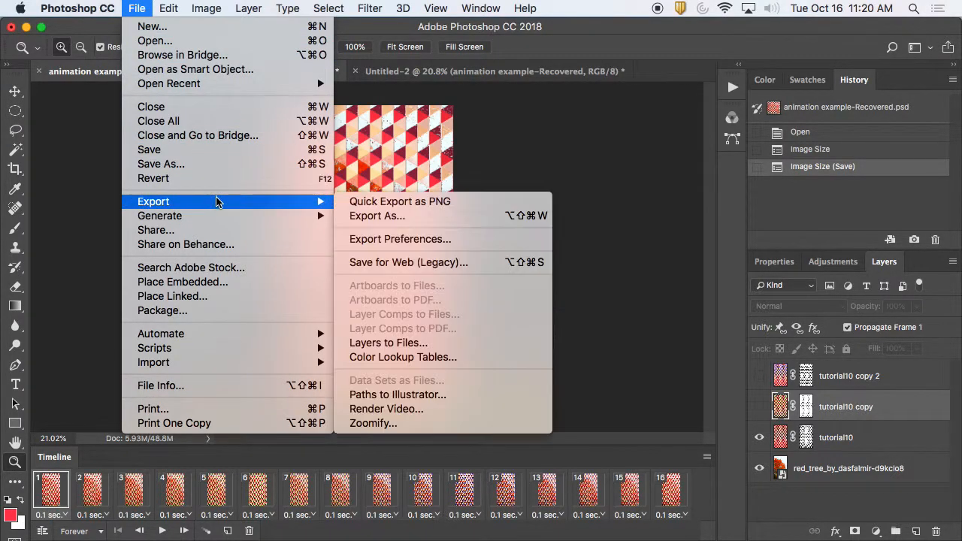
click(436, 264)
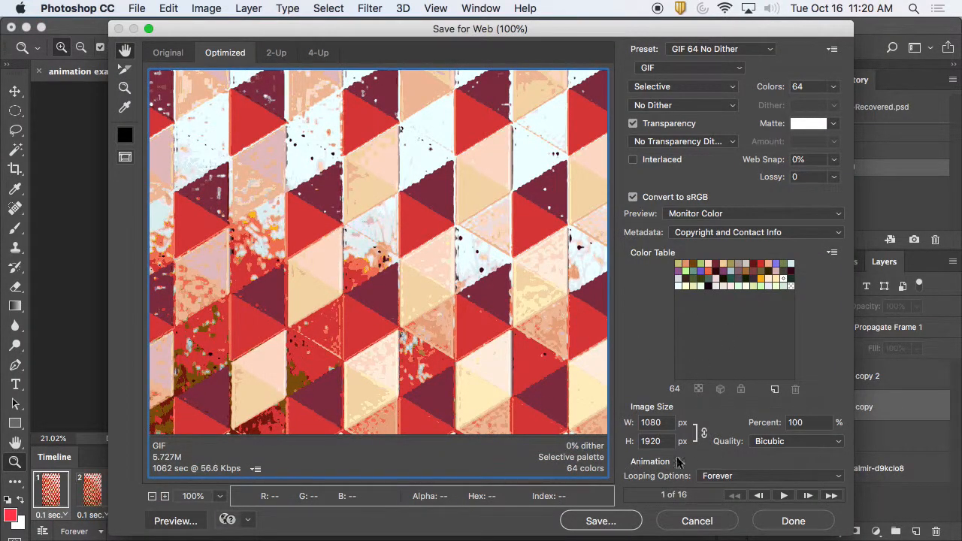
click(840, 476)
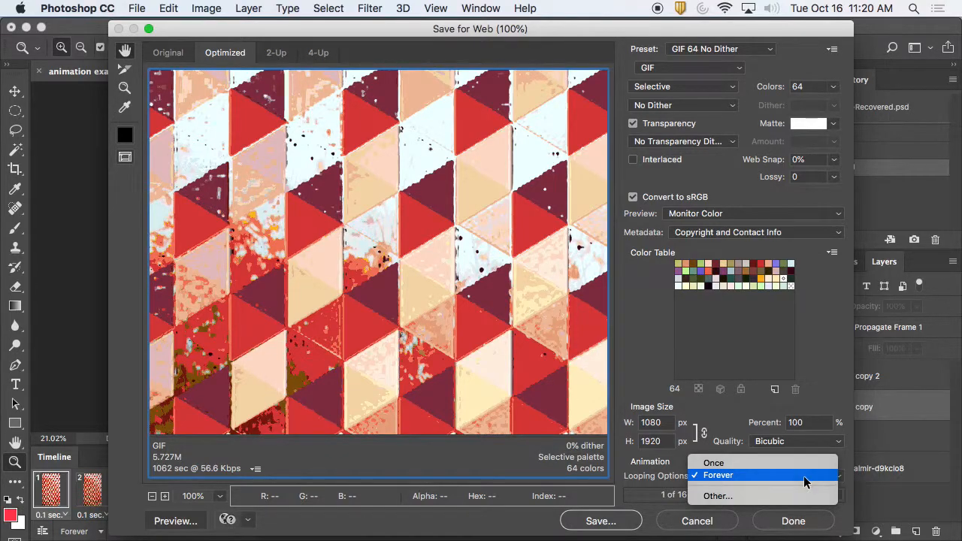
click(804, 481)
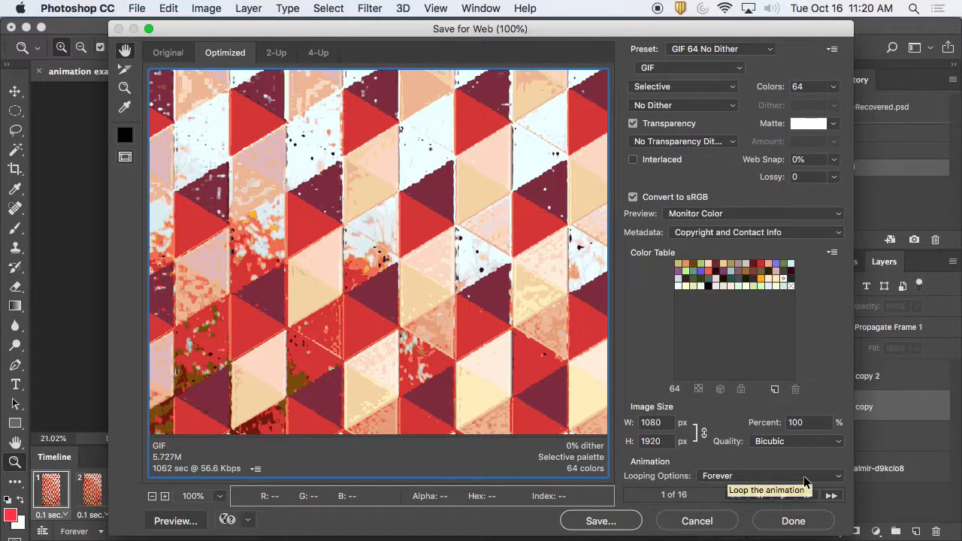